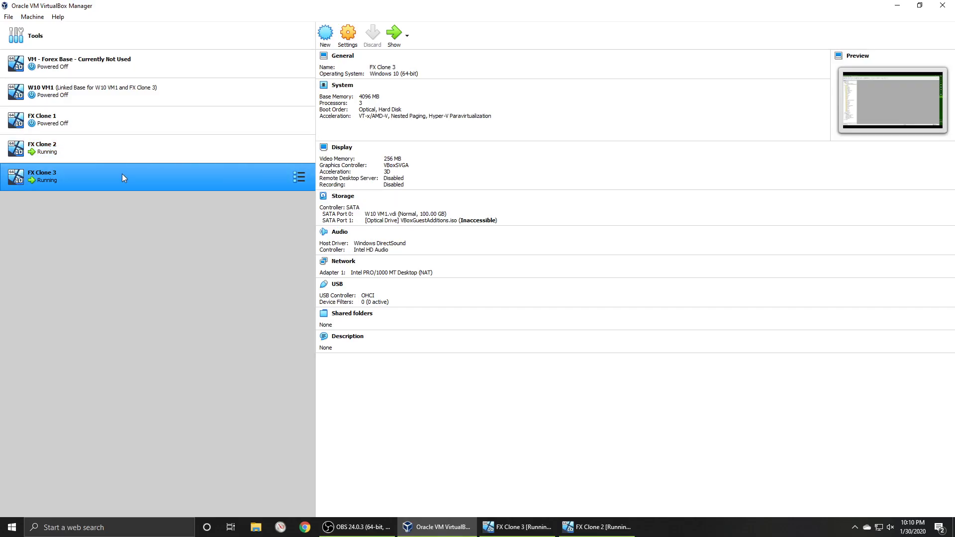
Step: Bring the FX Clone 3 virtual machine to the front and start a new MetaTrader 4 chart
{"action": "left_click", "coordinate": [393, 33]}
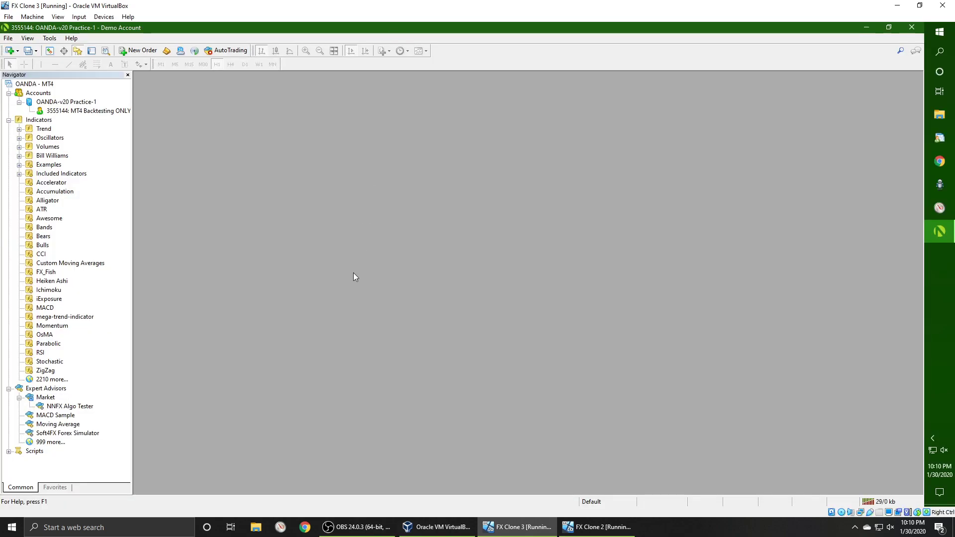
{"action": "left_click", "coordinate": [11, 51]}
Step: Open an AUDCAD chart and attach the Soft4FX Forex Simulator expert to it
{"action": "left_click", "coordinate": [20, 62]}
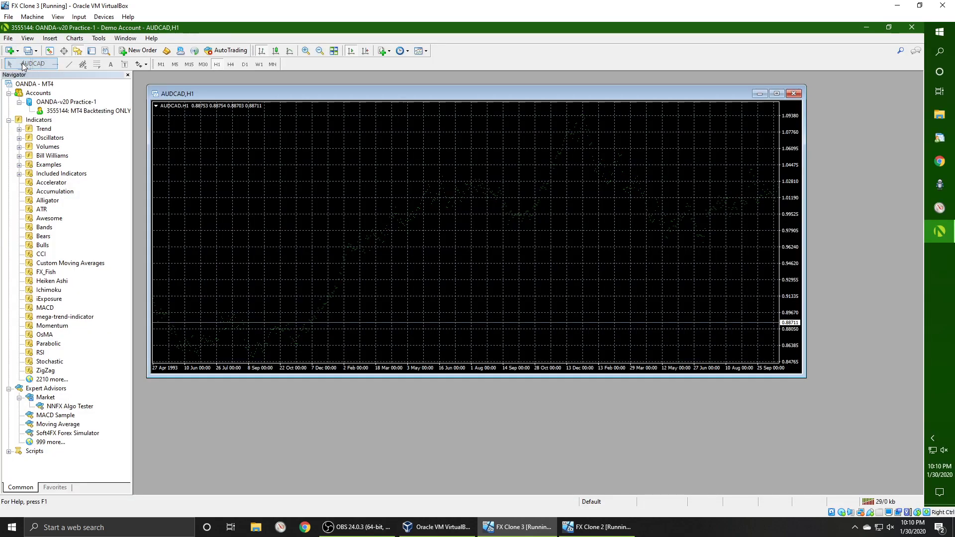
{"action": "left_click", "coordinate": [58, 434]}
{"action": "left_click_drag", "start_coordinate": [58, 438], "coordinate": [316, 223]}
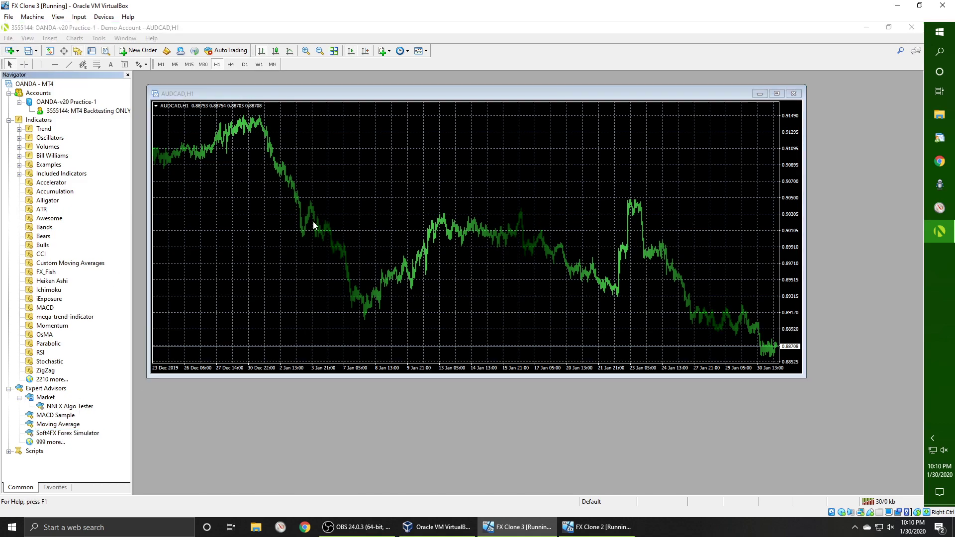
{"action": "left_click", "coordinate": [431, 284]}
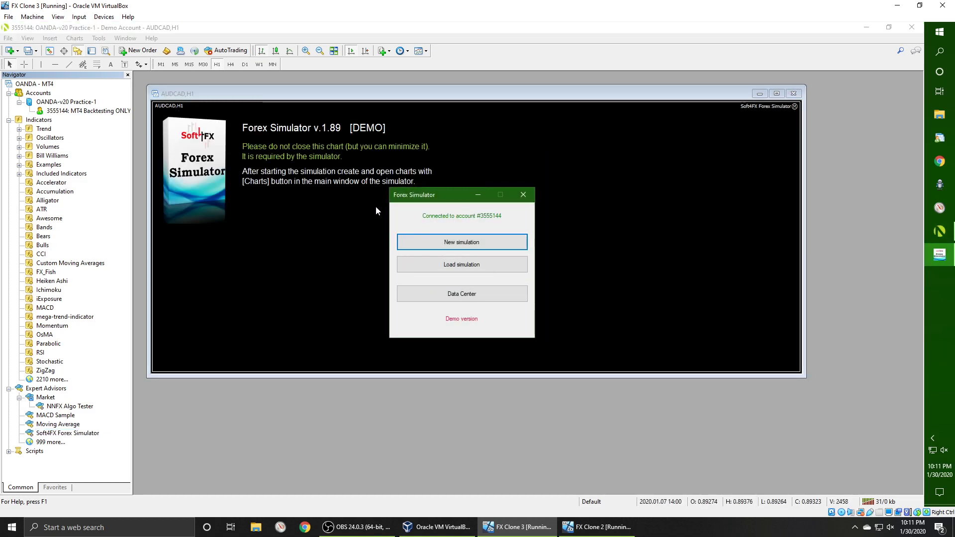
Step: Check the downloaded AUDCAD tick data range (through 26/01/2020) in the Data Center
{"action": "left_click", "coordinate": [456, 297]}
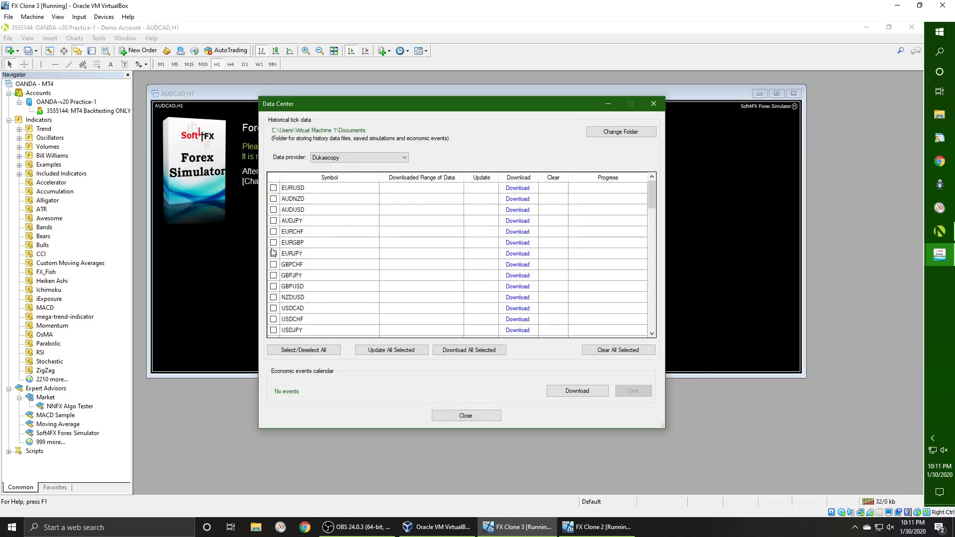
{"action": "scroll", "coordinate": [275, 252], "scroll_direction": "down", "scroll_amount": 3}
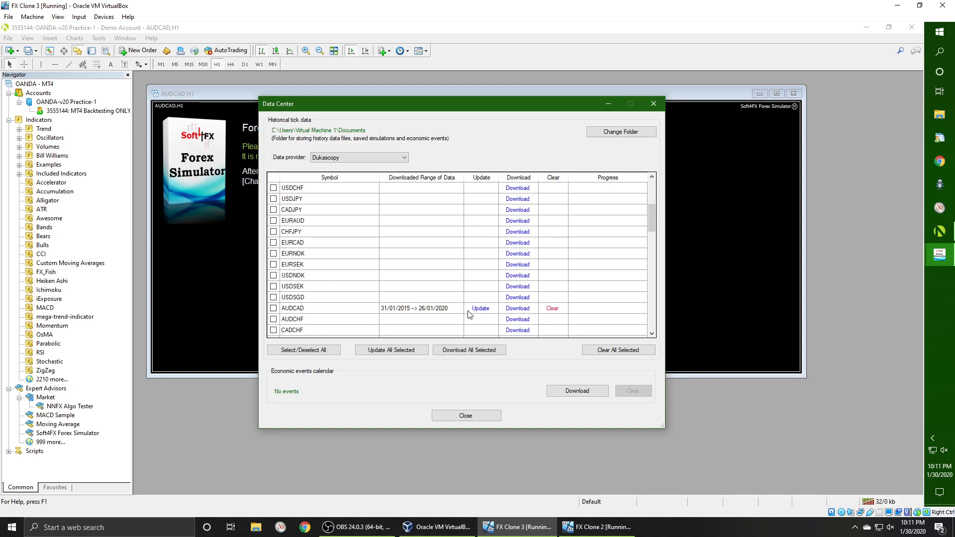
{"action": "left_click", "coordinate": [467, 416]}
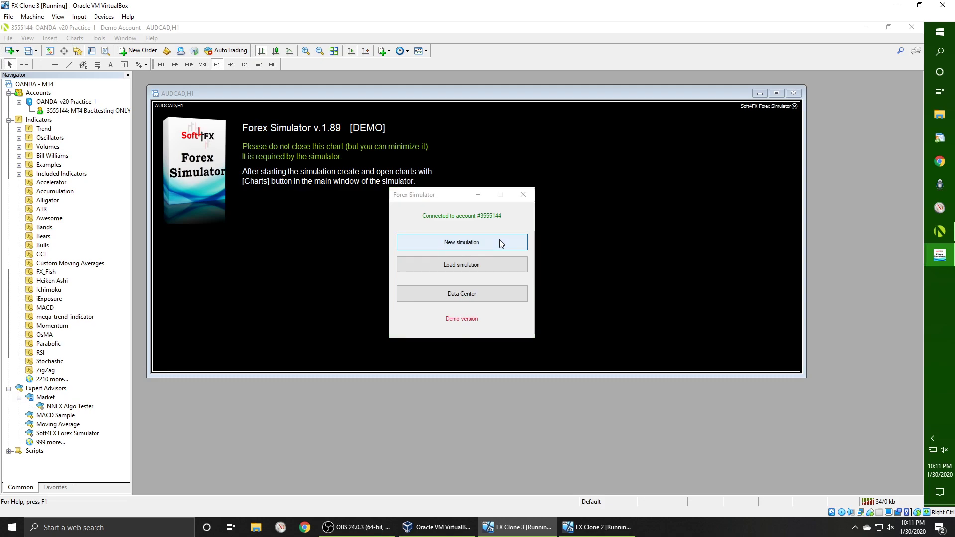
Step: Start a new AUDCAD simulation with chart time set to New York Close
{"action": "left_click", "coordinate": [499, 240]}
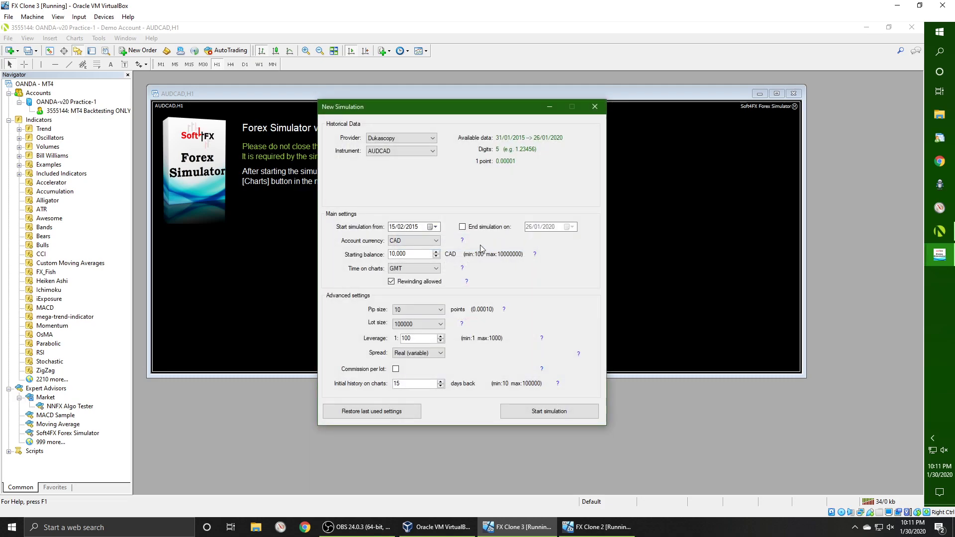
{"action": "left_click", "coordinate": [430, 271]}
{"action": "left_click", "coordinate": [424, 284]}
{"action": "left_click", "coordinate": [535, 412]}
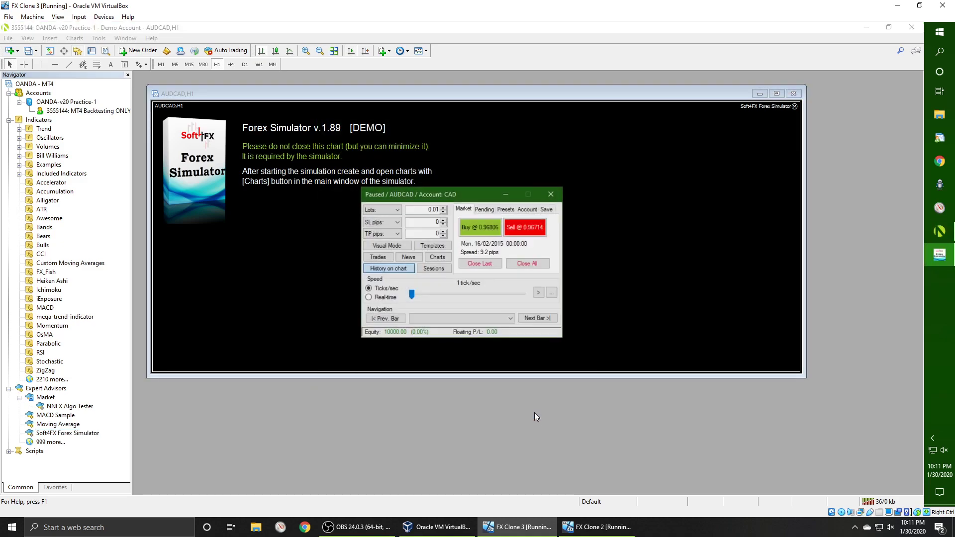
Step: Add Daily, H1 and M15 simulator charts and open the Daily one
{"action": "left_click", "coordinate": [433, 257]}
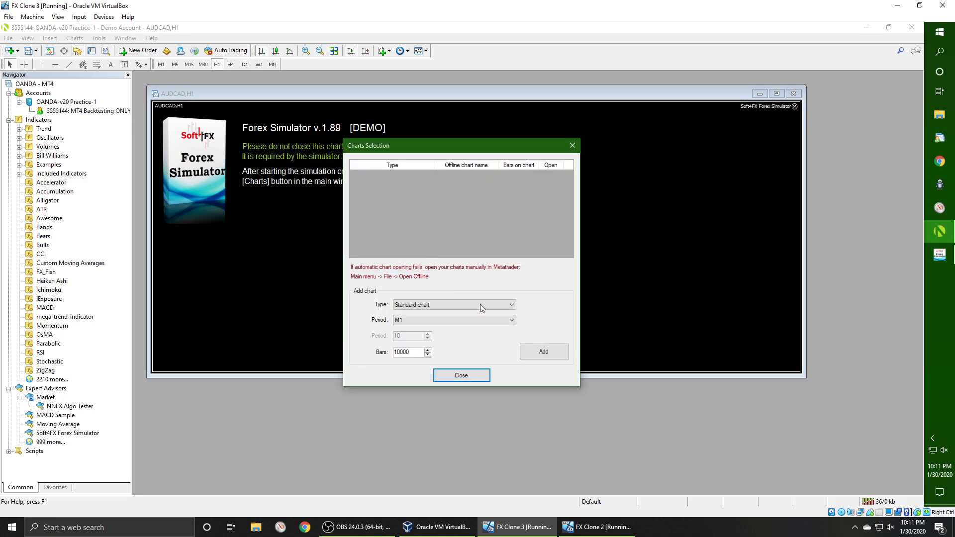
{"action": "left_click", "coordinate": [494, 322]}
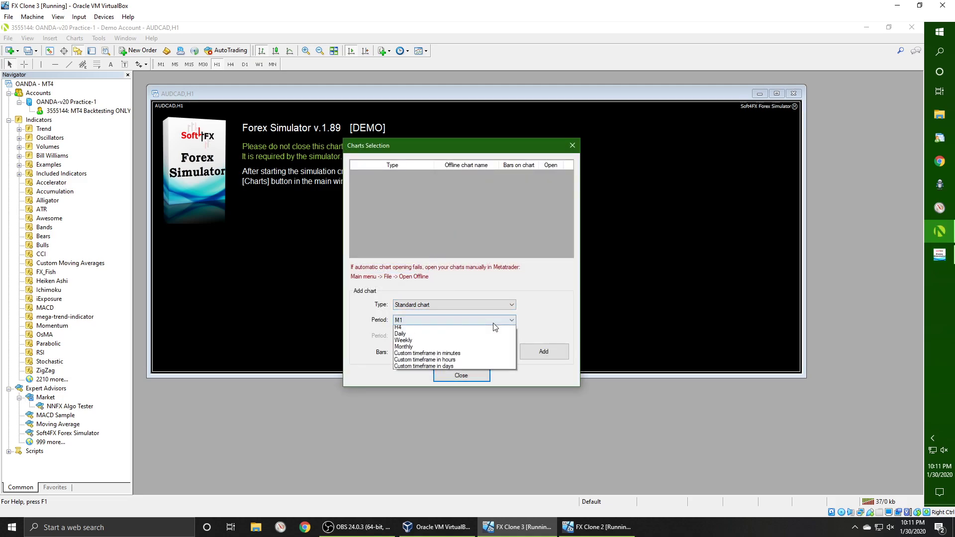
{"action": "left_click", "coordinate": [467, 359]}
{"action": "left_click", "coordinate": [561, 354]}
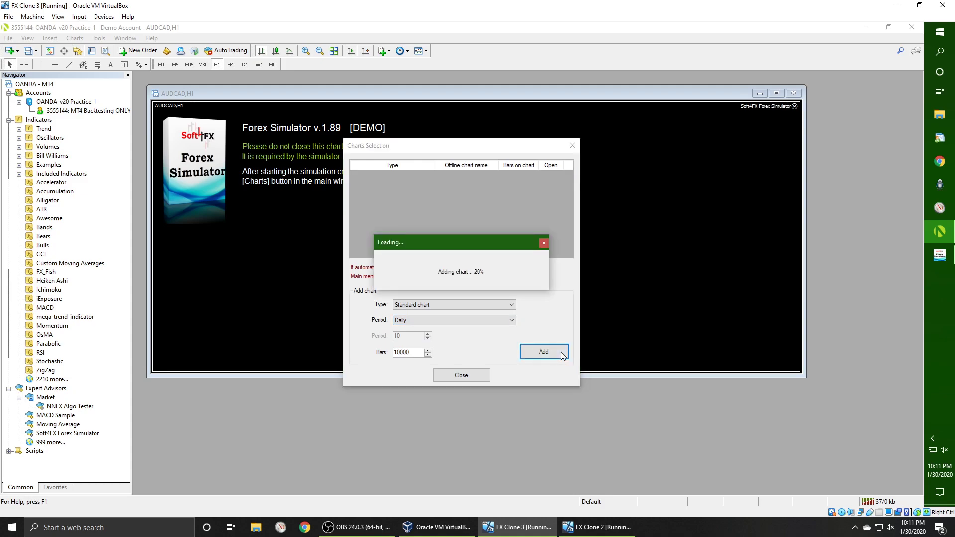
{"action": "left_click", "coordinate": [511, 319]}
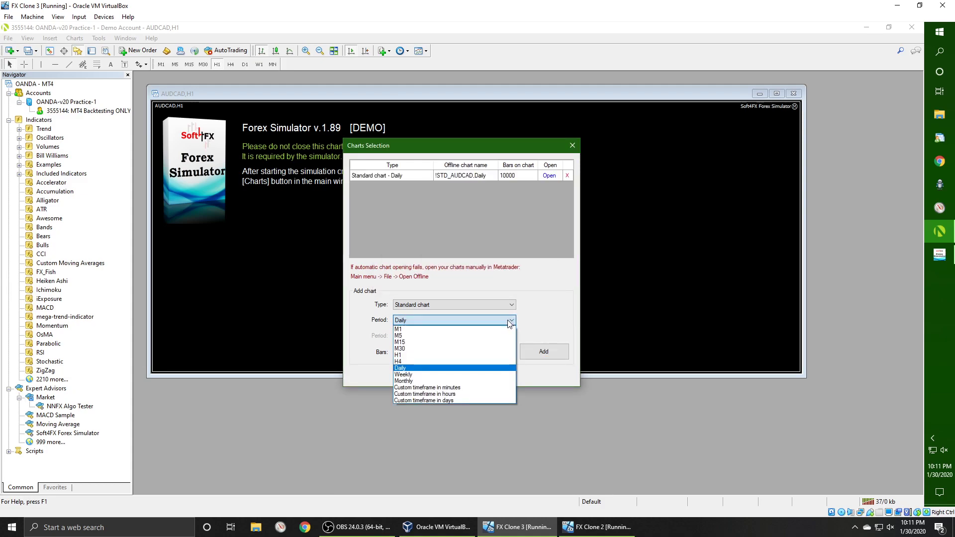
{"action": "left_click", "coordinate": [482, 356]}
{"action": "left_click", "coordinate": [549, 353]}
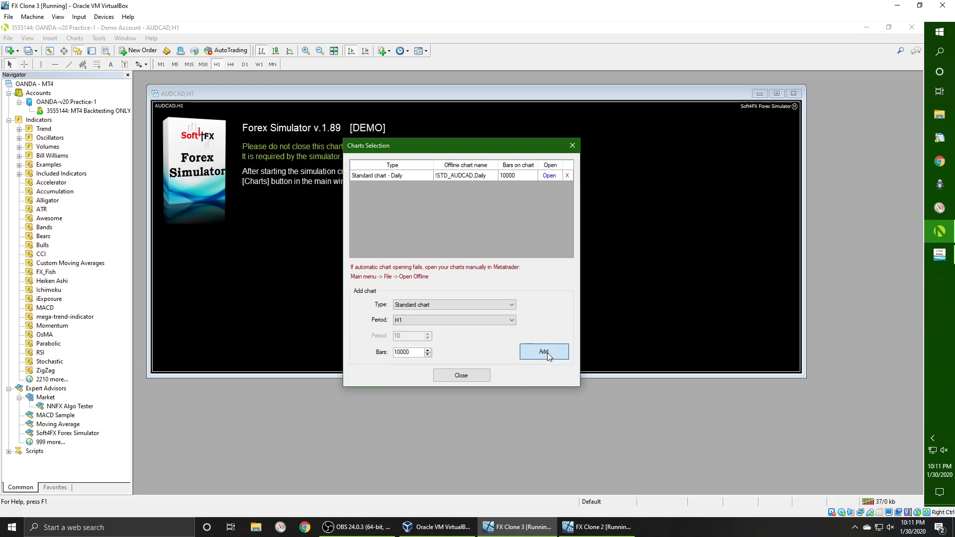
{"action": "left_click", "coordinate": [511, 319]}
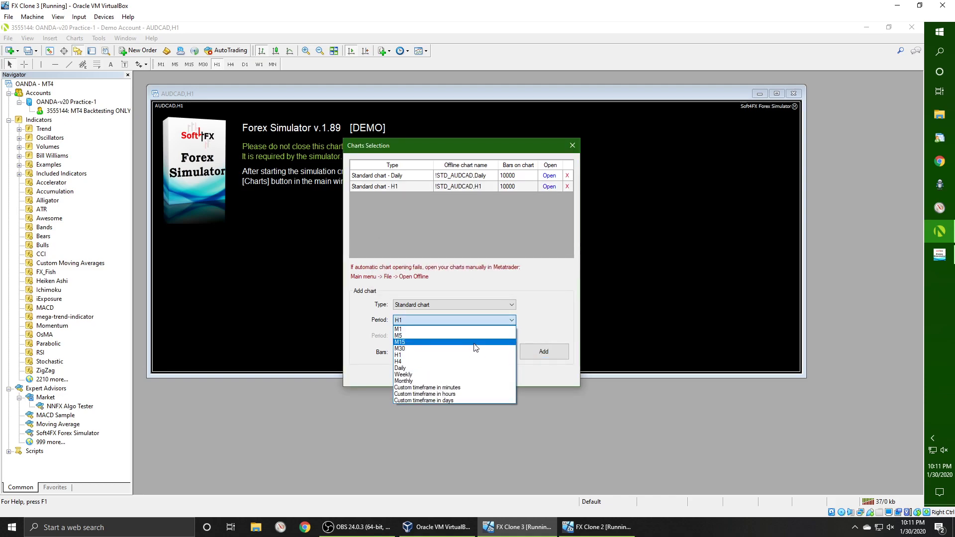
{"action": "left_click", "coordinate": [475, 343]}
{"action": "left_click", "coordinate": [554, 353]}
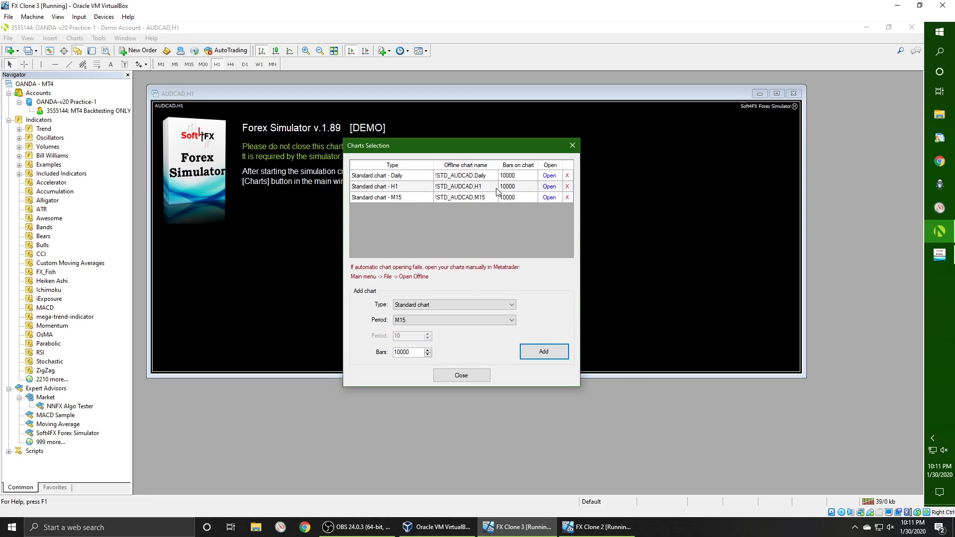
{"action": "left_click", "coordinate": [549, 177]}
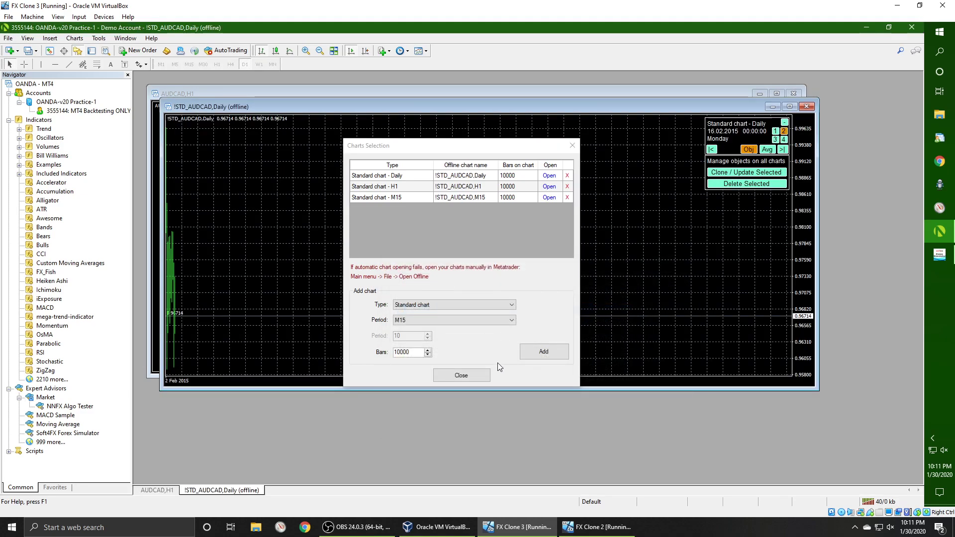
Step: Maximize the Daily chart, zoom in twice and display it as candlesticks
{"action": "left_click", "coordinate": [468, 381]}
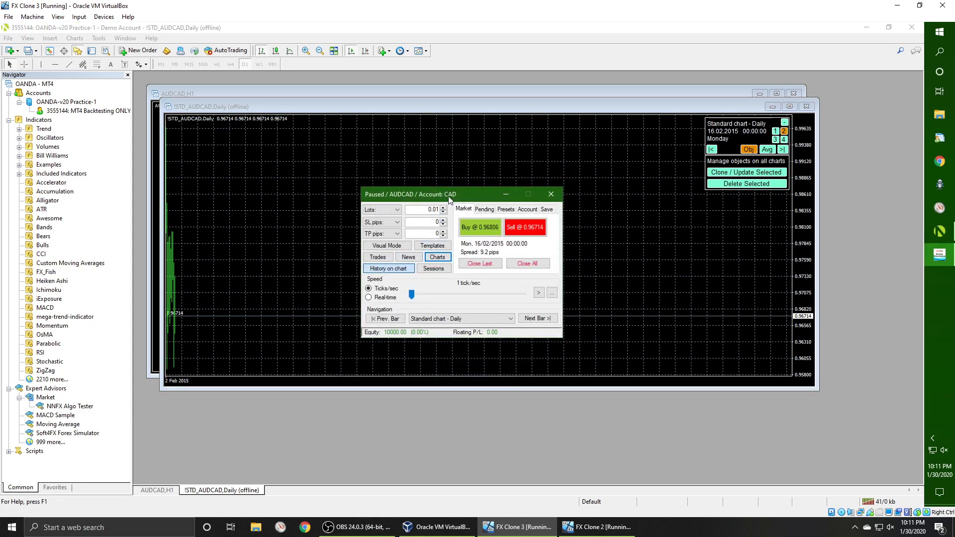
{"action": "left_click_drag", "start_coordinate": [408, 194], "coordinate": [198, 324]}
{"action": "double_click", "coordinate": [322, 103]}
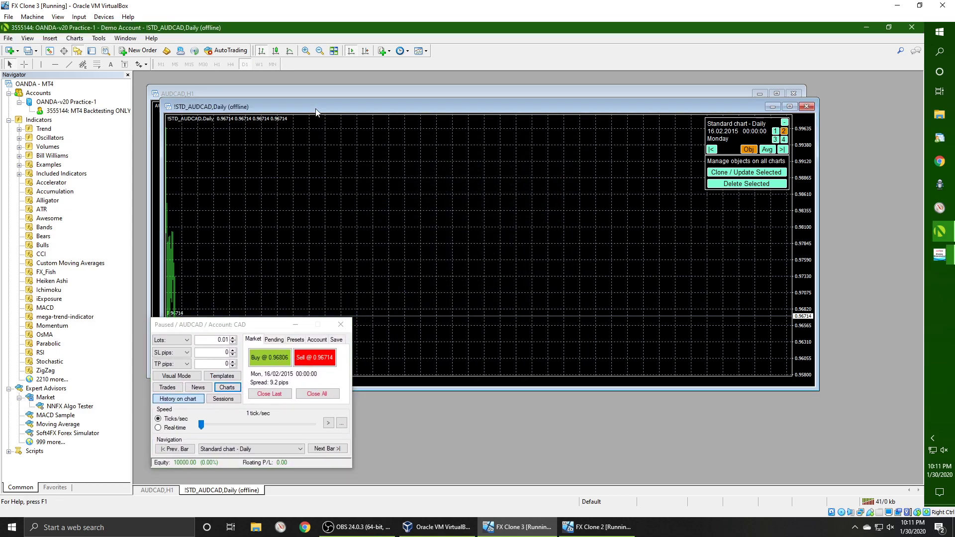
{"action": "left_click", "coordinate": [306, 51]}
{"action": "left_click", "coordinate": [306, 51]}
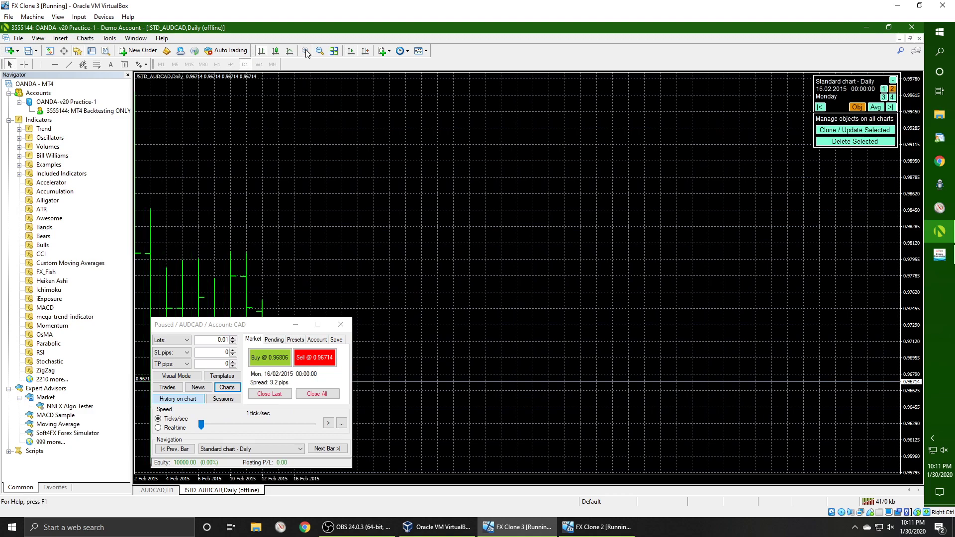
{"action": "left_click", "coordinate": [275, 51]}
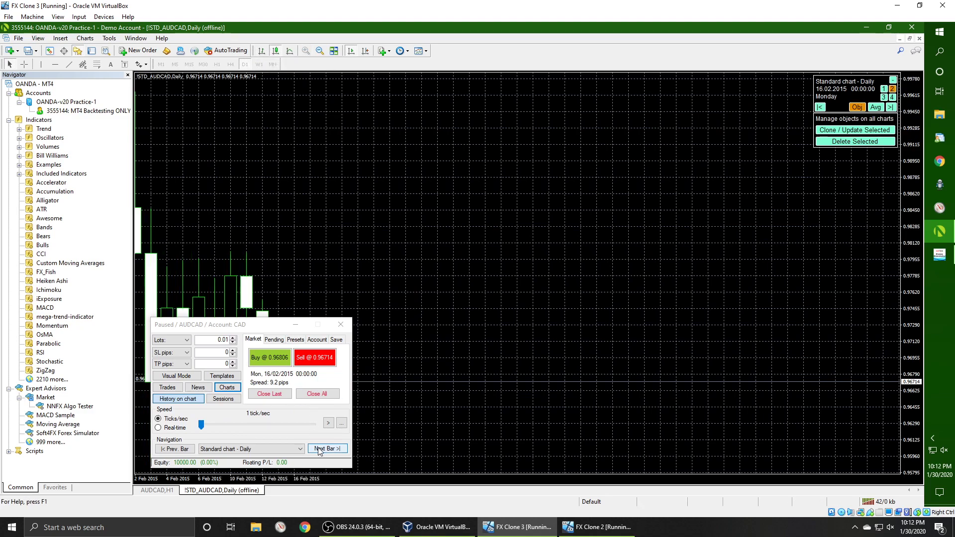
{"action": "left_click_drag", "start_coordinate": [273, 327], "coordinate": [271, 94]}
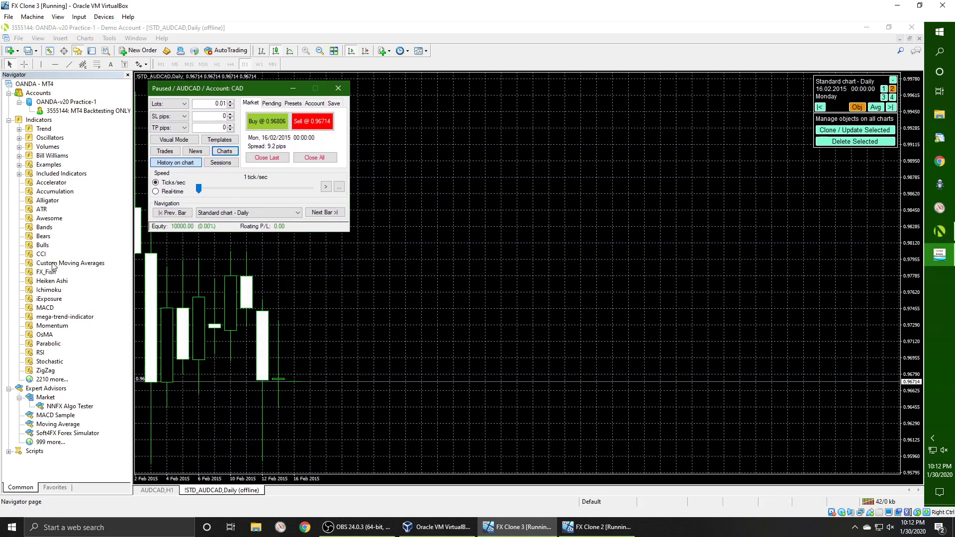
Step: Add the FX_Fish indicator with its default period 10 below the chart
{"action": "left_click_drag", "start_coordinate": [43, 274], "coordinate": [331, 334]}
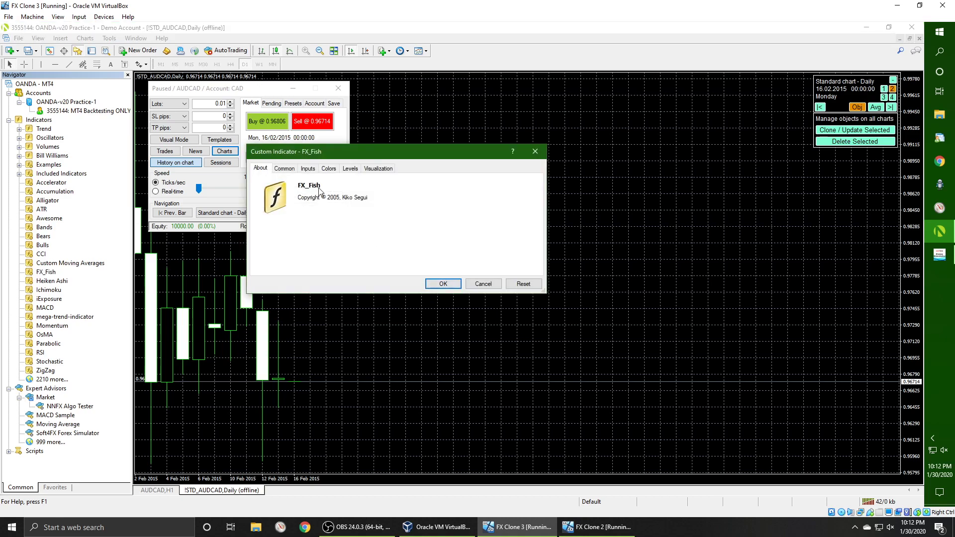
{"action": "left_click", "coordinate": [307, 169]}
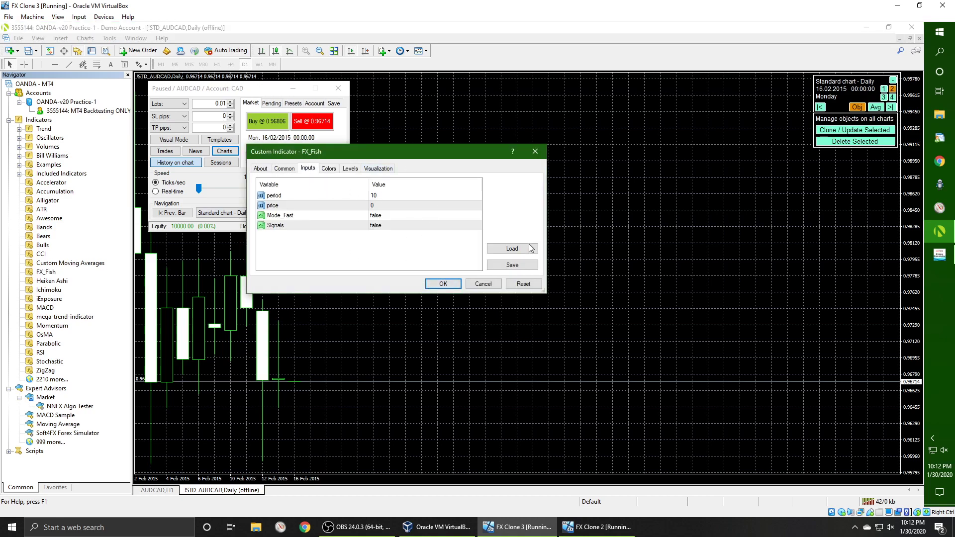
{"action": "left_click", "coordinate": [442, 284]}
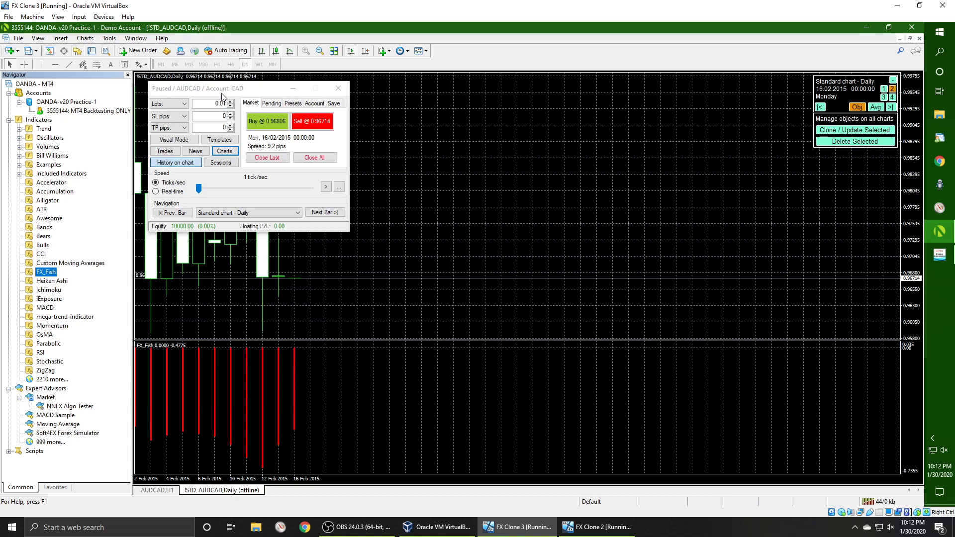
Step: Step the Daily replay forward from 20 February through April to 17/06/2015
{"action": "left_click", "coordinate": [325, 212]}
{"action": "left_click", "coordinate": [327, 213]}
{"action": "left_click", "coordinate": [328, 213]}
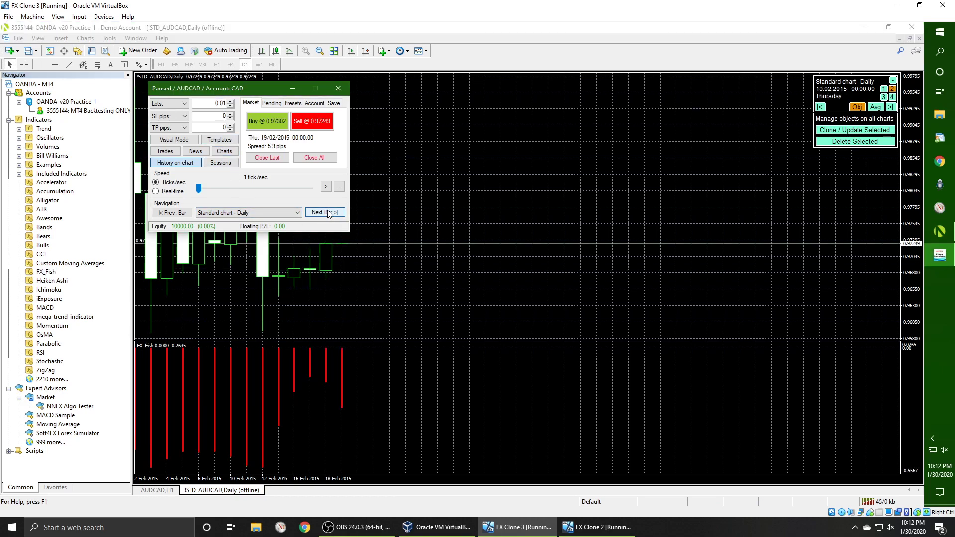
{"action": "left_click", "coordinate": [328, 213]}
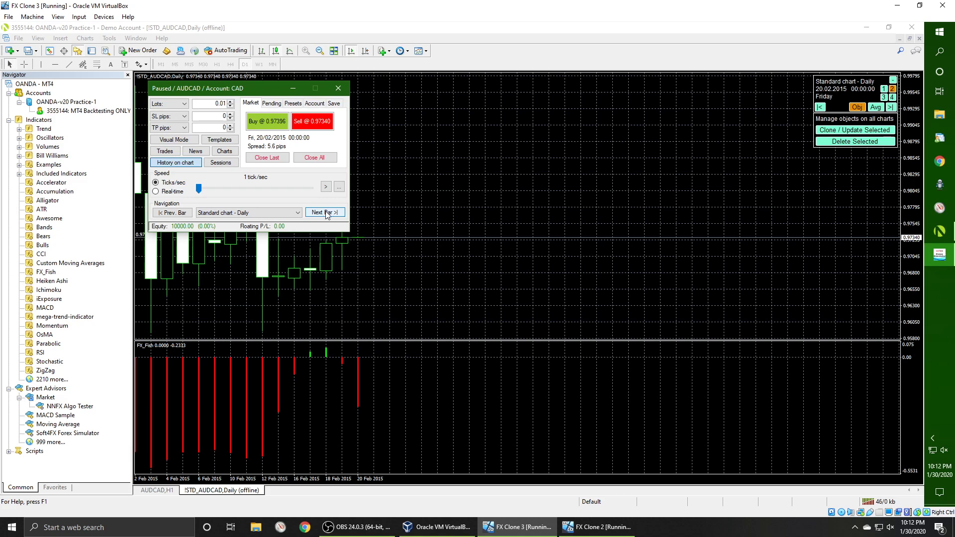
{"action": "left_click_drag", "start_coordinate": [327, 213], "coordinate": [327, 213]}
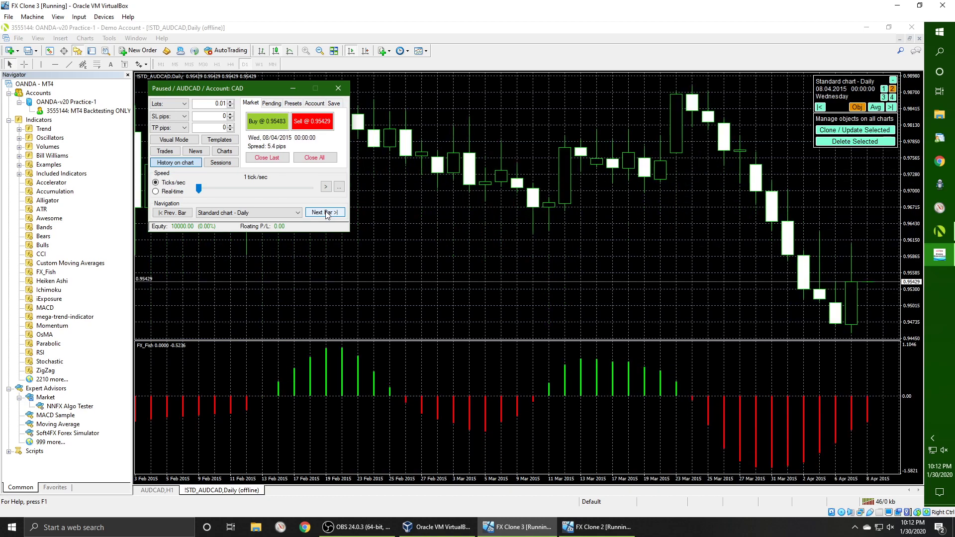
{"action": "left_click_drag", "start_coordinate": [327, 212], "coordinate": [326, 213]}
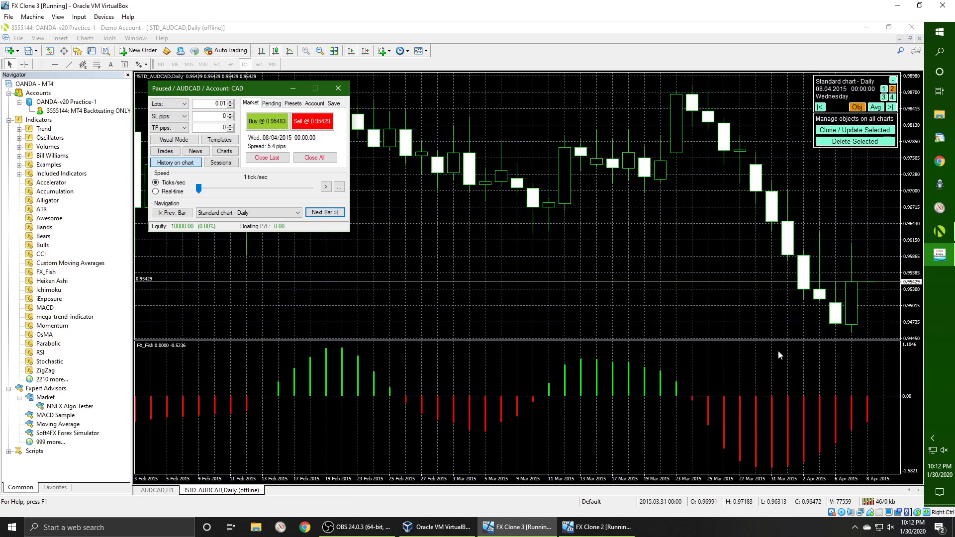
{"action": "key", "text": "Right"}
{"action": "key", "text": "Right"}
{"action": "key", "text": "Right"}
{"action": "key", "text": "Right"}
{"action": "key", "text": "Right"}
{"action": "key", "text": "Right"}
{"action": "key", "text": "Right"}
{"action": "key", "text": "Right"}
{"action": "key", "text": "Right"}
{"action": "key", "text": "Right"}
{"action": "key", "text": "Right"}
{"action": "key", "text": "Right"}
{"action": "key", "text": "Right"}
{"action": "key", "text": "Right"}
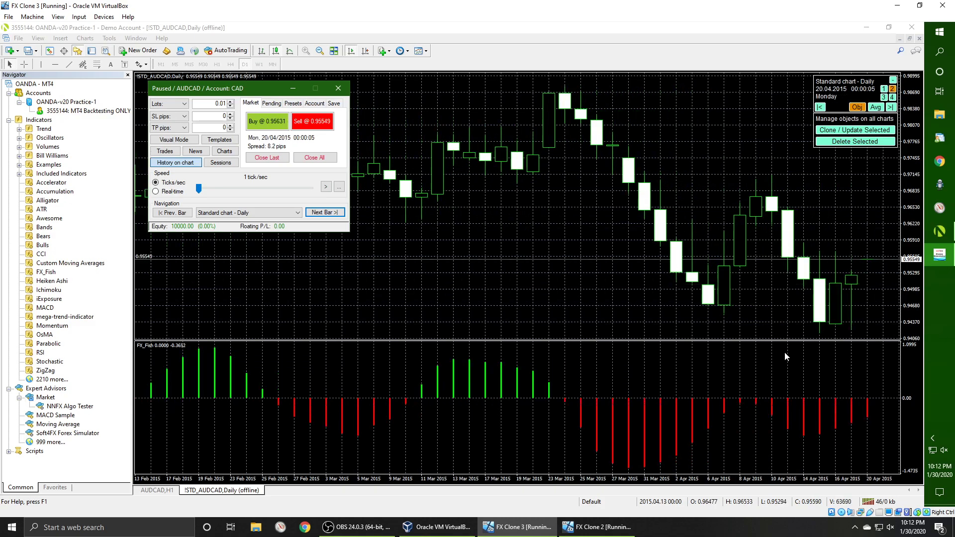
{"action": "key", "text": "Right"}
{"action": "key", "text": "Right"}
{"action": "key", "text": "Right"}
{"action": "key", "text": "Right"}
{"action": "key", "text": "Right"}
{"action": "key", "text": "Right"}
{"action": "key", "text": "Right"}
{"action": "key", "text": "Right"}
{"action": "key", "text": "Right"}
{"action": "key", "text": "Right"}
{"action": "key", "text": "Right"}
{"action": "key", "text": "Right"}
{"action": "key", "text": "Right"}
{"action": "key", "text": "Right"}
{"action": "key", "text": "Right"}
{"action": "key", "text": "Right"}
{"action": "key", "text": "Right"}
{"action": "key", "text": "Right"}
{"action": "key", "text": "Right"}
{"action": "key", "text": "Right"}
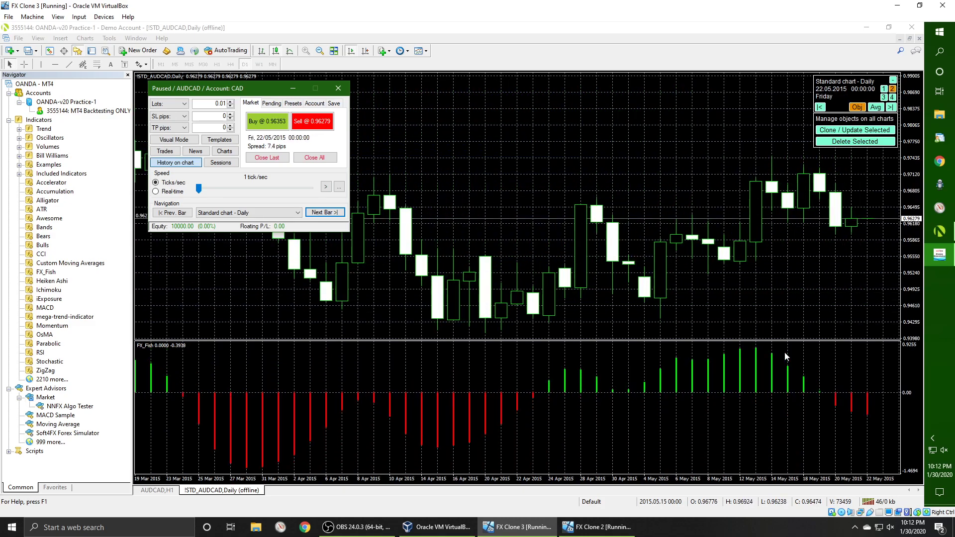
{"action": "key", "text": "Right"}
{"action": "key", "text": "Right"}
{"action": "key", "text": "Right"}
{"action": "key", "text": "Right"}
{"action": "key", "text": "Right"}
{"action": "key", "text": "Right"}
{"action": "key", "text": "Right"}
{"action": "key", "text": "Right"}
{"action": "key", "text": "Right"}
{"action": "key", "text": "Right"}
{"action": "key", "text": "Right"}
{"action": "key", "text": "Right"}
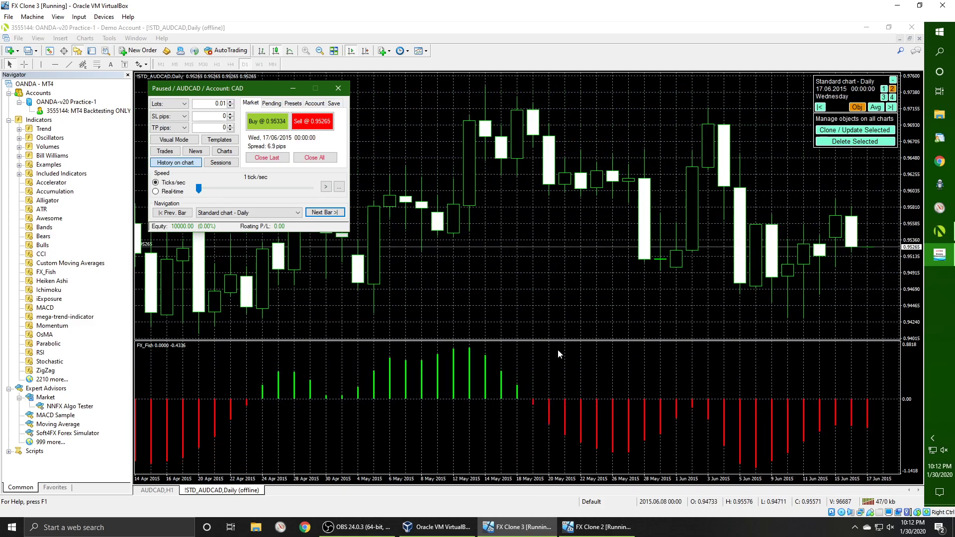
{"action": "left_click", "coordinate": [233, 216]}
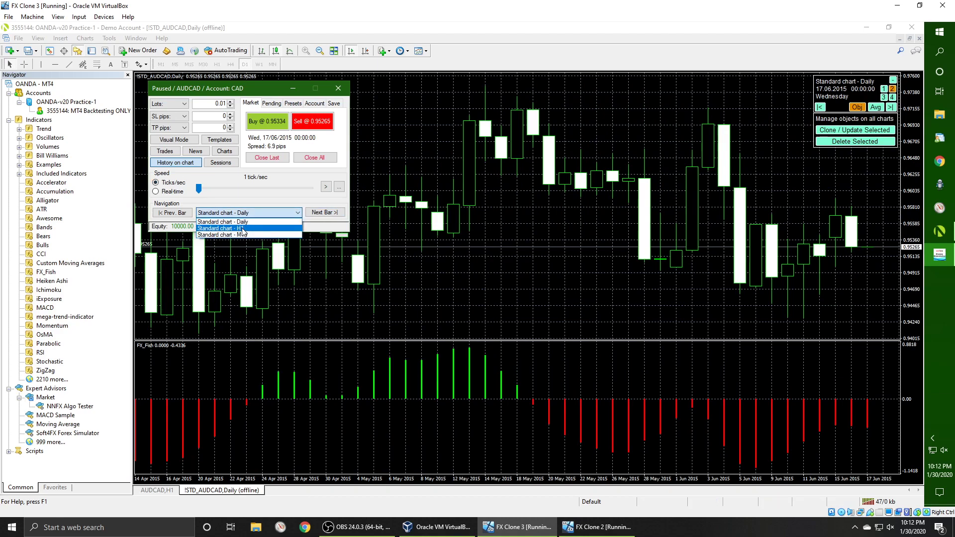
Step: Switch replay stepping to H1 and advance hour by hour from 17 June to 24 June
{"action": "left_click", "coordinate": [243, 228]}
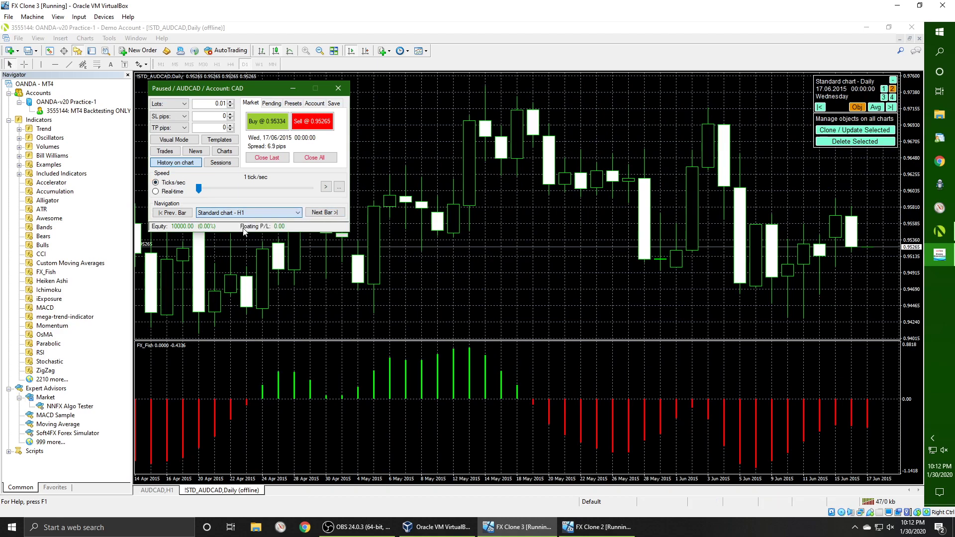
{"action": "left_click", "coordinate": [335, 213]}
{"action": "left_click", "coordinate": [336, 213]}
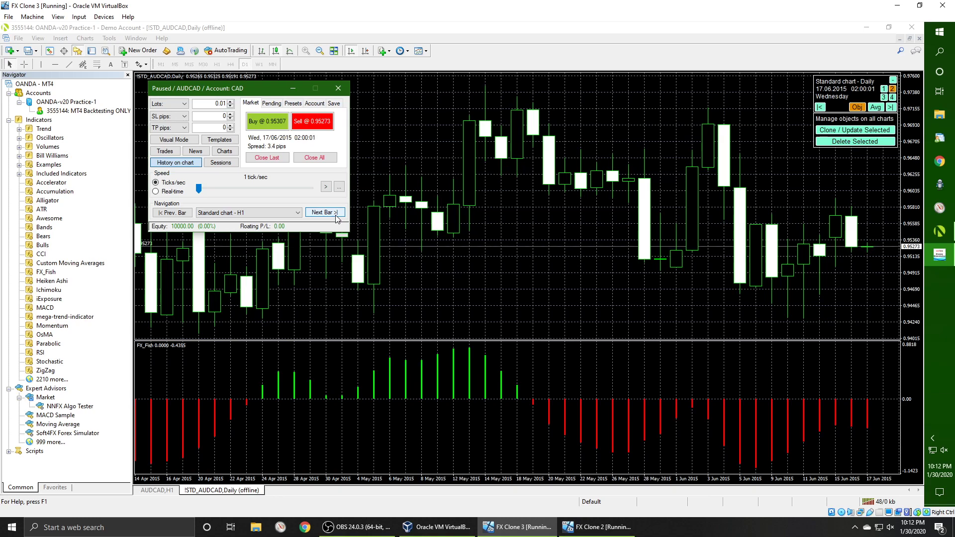
{"action": "left_click", "coordinate": [335, 214]}
{"action": "left_click", "coordinate": [336, 213]}
{"action": "left_click", "coordinate": [335, 214]}
{"action": "left_click", "coordinate": [335, 213]}
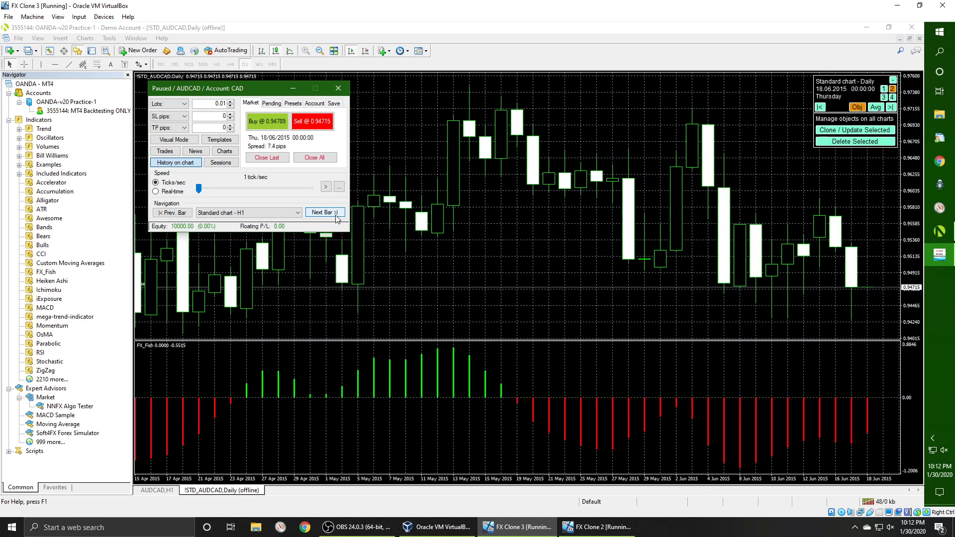
{"action": "left_click", "coordinate": [336, 213]}
{"action": "left_click", "coordinate": [336, 213]}
{"action": "left_click", "coordinate": [336, 213]}
{"action": "left_click", "coordinate": [336, 213]}
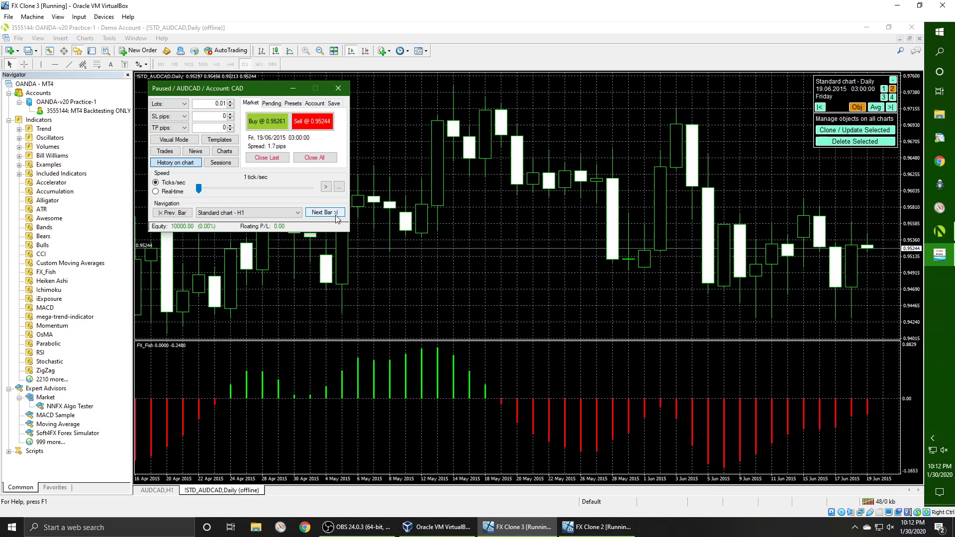
{"action": "left_click", "coordinate": [335, 214]}
{"action": "left_click", "coordinate": [336, 213]}
{"action": "left_click", "coordinate": [336, 214]}
{"action": "left_click", "coordinate": [336, 214]}
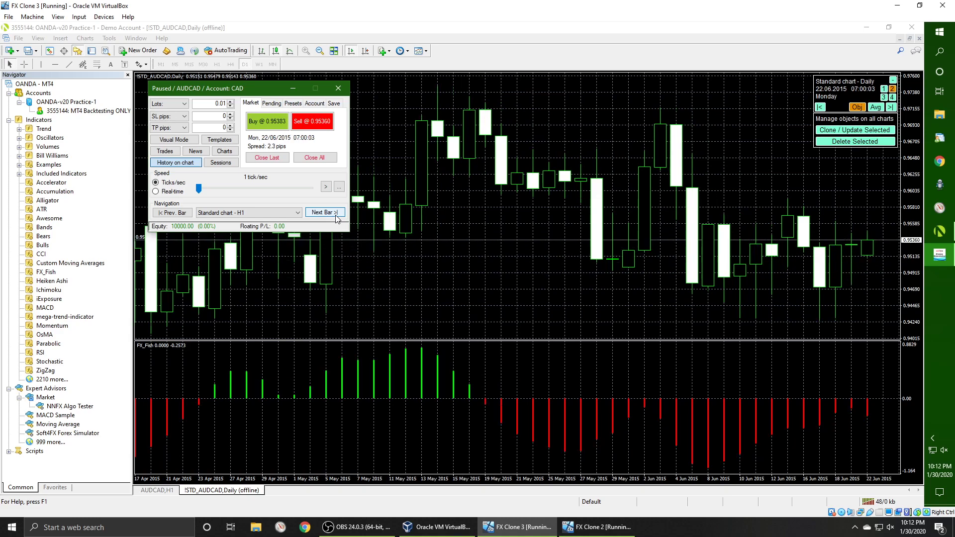
{"action": "left_click", "coordinate": [336, 214]}
{"action": "left_click", "coordinate": [336, 213]}
{"action": "left_click", "coordinate": [335, 214]}
{"action": "left_click", "coordinate": [335, 213]}
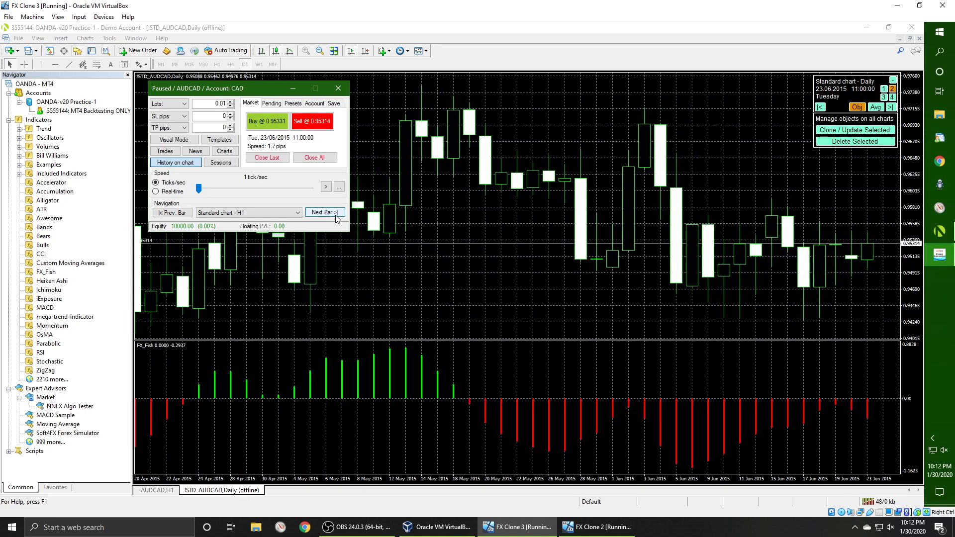
{"action": "left_click", "coordinate": [335, 213]}
{"action": "left_click", "coordinate": [336, 213]}
{"action": "left_click", "coordinate": [335, 213]}
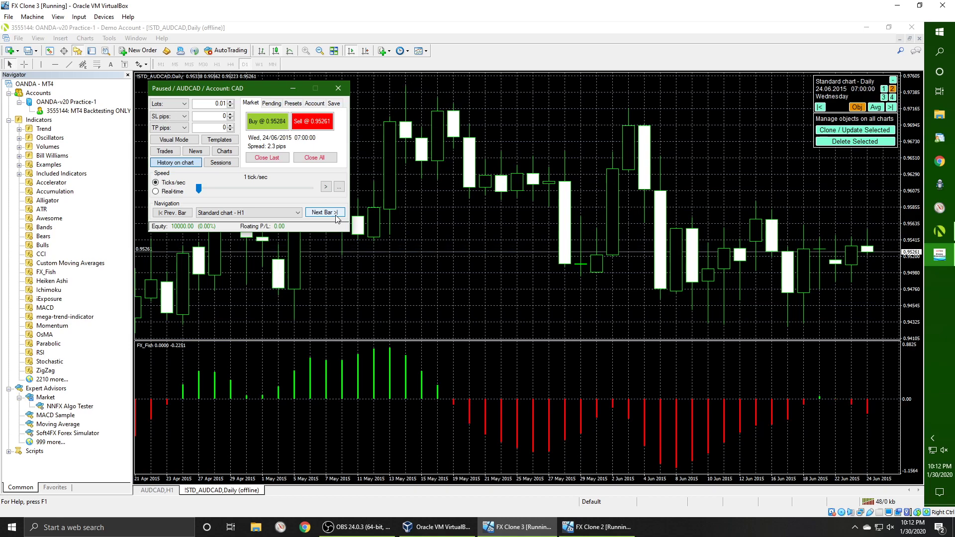
Step: Step back four hours into 23 June, then forward again into 24 June
{"action": "left_click", "coordinate": [172, 214]}
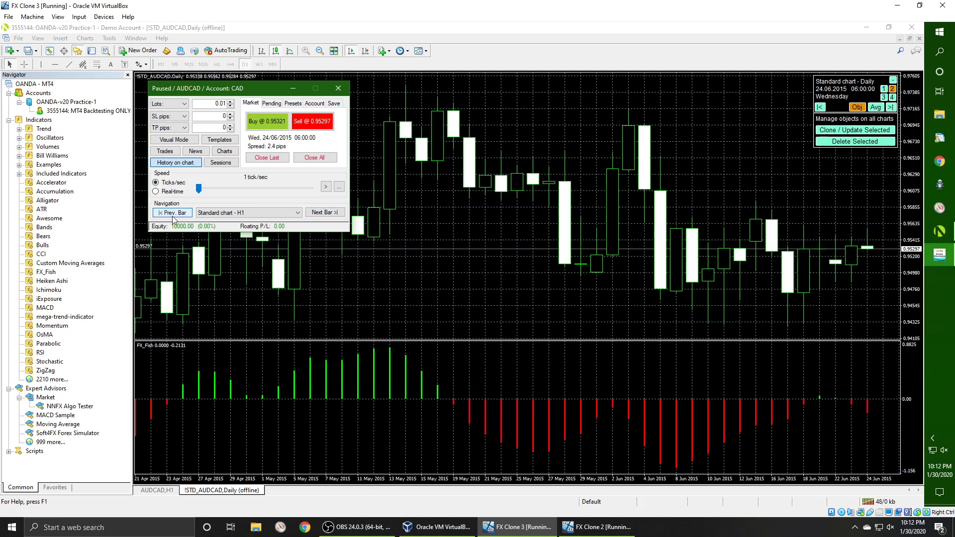
{"action": "left_click", "coordinate": [172, 213]}
{"action": "left_click", "coordinate": [172, 213]}
{"action": "left_click", "coordinate": [172, 213]}
{"action": "left_click", "coordinate": [172, 213]}
{"action": "left_click", "coordinate": [172, 212]}
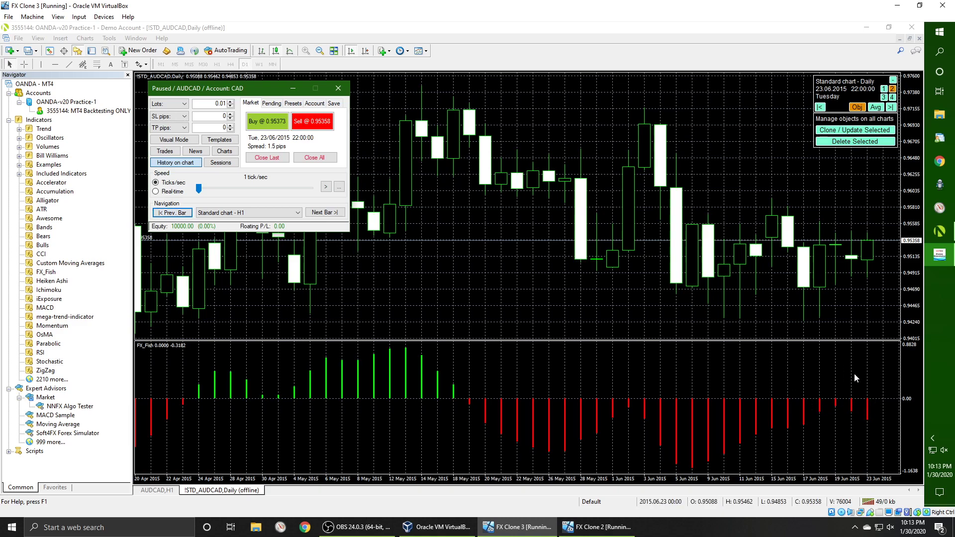
{"action": "left_click", "coordinate": [324, 212]}
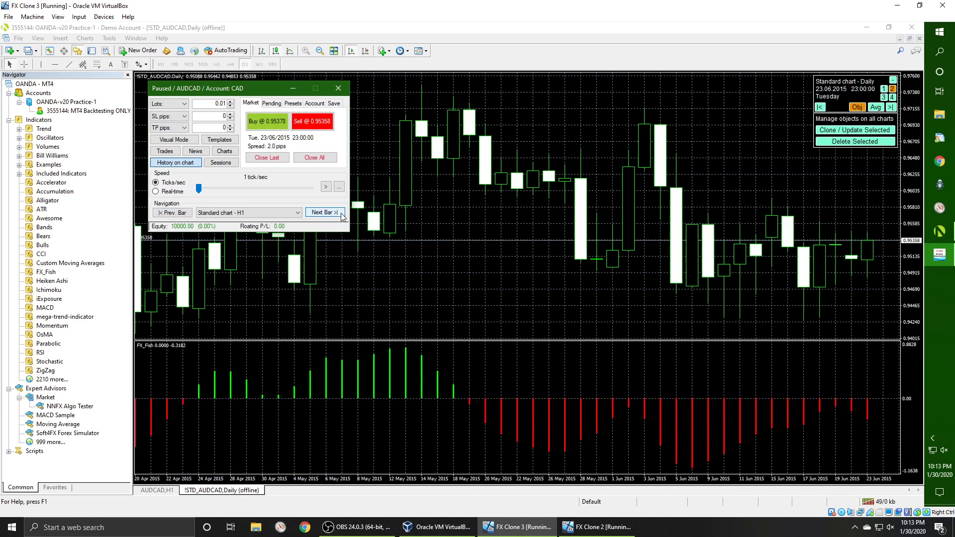
{"action": "left_click", "coordinate": [342, 215]}
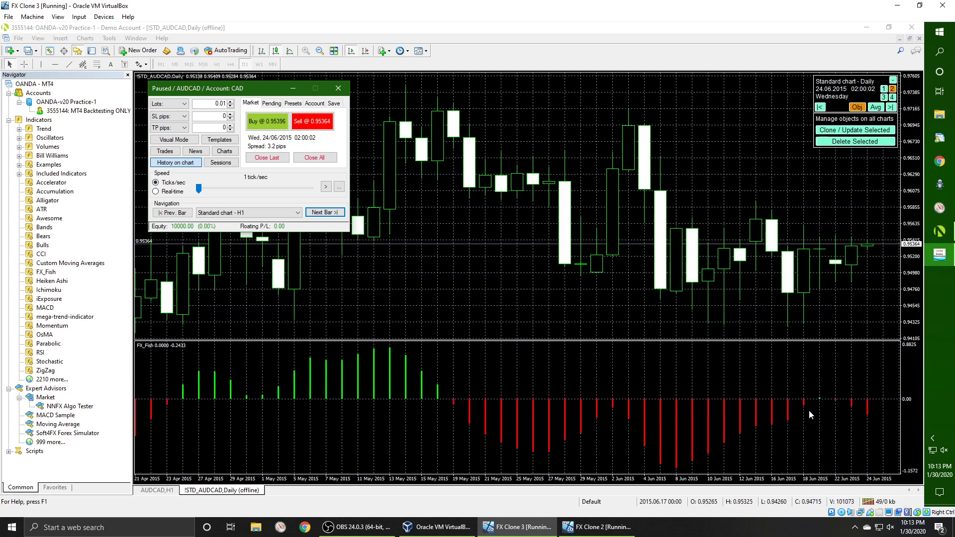
{"action": "left_click", "coordinate": [326, 213]}
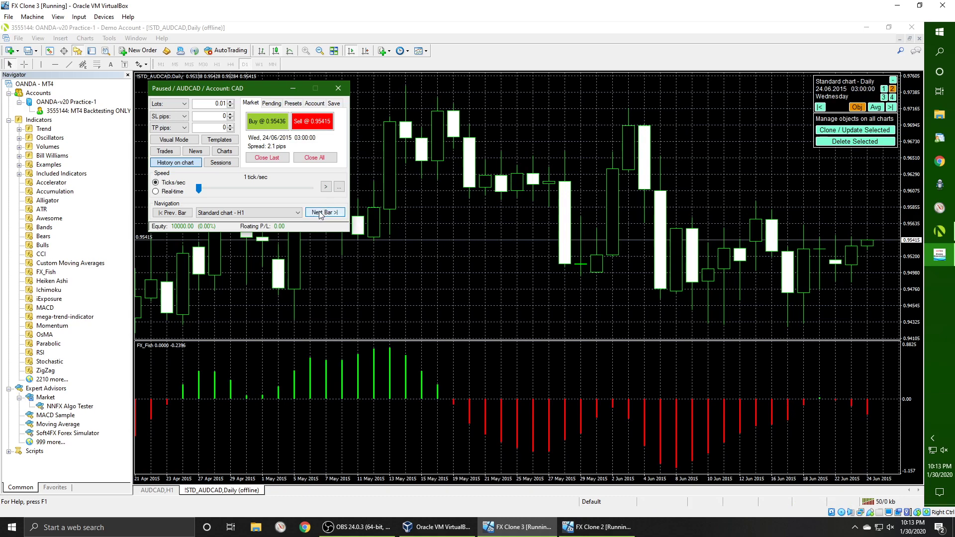
Step: Switch stepping to M15 and advance in 15-minute bars to 29/06/2015
{"action": "left_click", "coordinate": [282, 213]}
{"action": "left_click", "coordinate": [247, 235]}
{"action": "left_click", "coordinate": [318, 213]}
{"action": "left_click", "coordinate": [314, 215]}
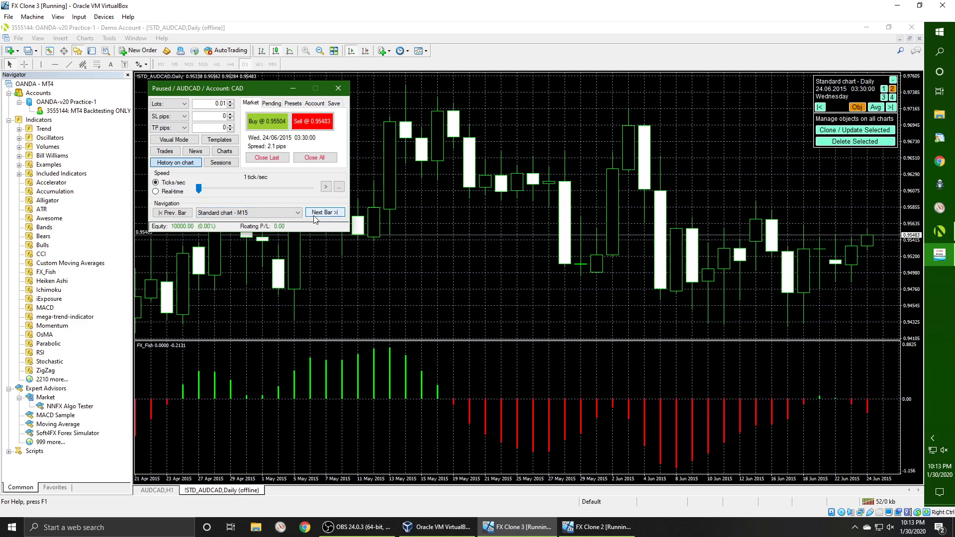
{"action": "left_click", "coordinate": [314, 215]}
{"action": "left_click", "coordinate": [314, 215]}
{"action": "left_click", "coordinate": [313, 215]}
{"action": "left_click", "coordinate": [313, 215]}
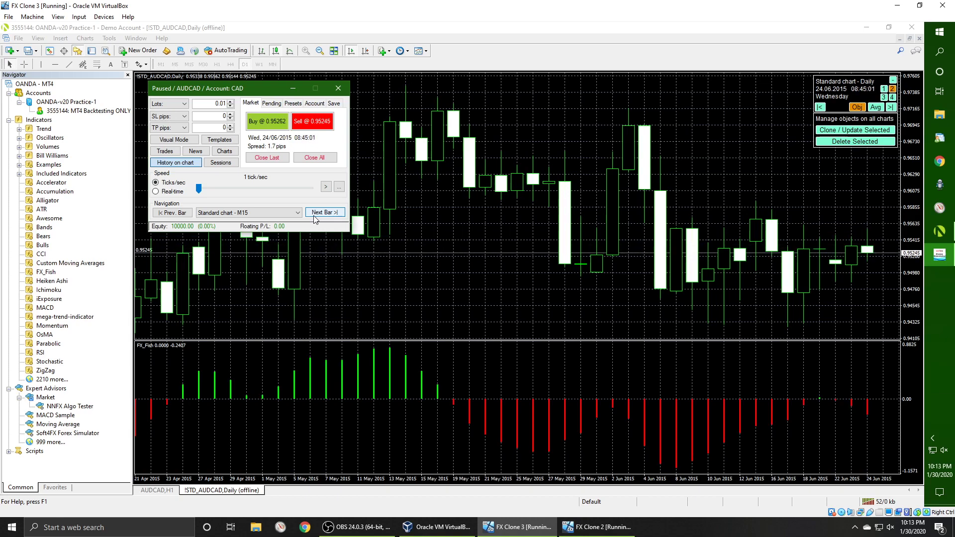
{"action": "left_click", "coordinate": [313, 214]}
{"action": "left_click", "coordinate": [313, 215]}
{"action": "left_click", "coordinate": [314, 214]}
{"action": "left_click", "coordinate": [314, 215]}
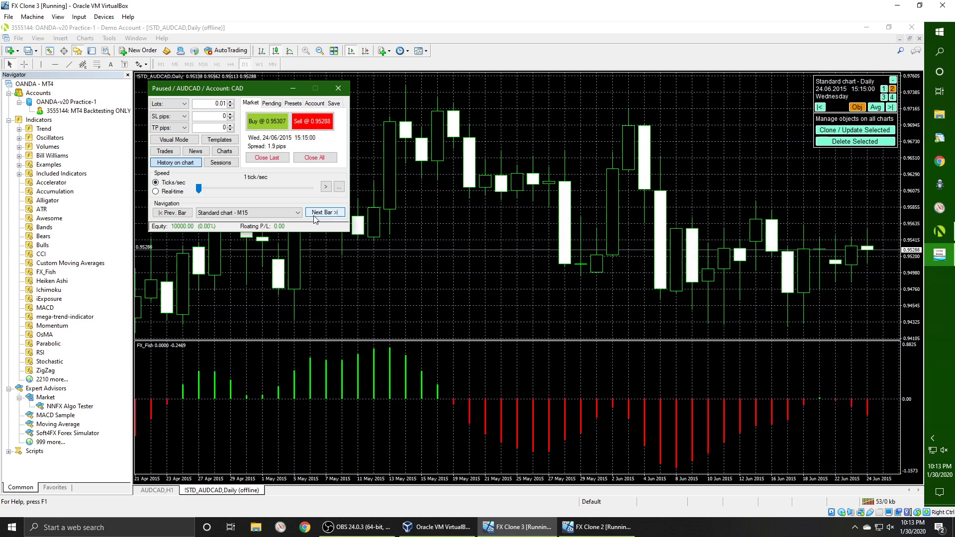
{"action": "left_click", "coordinate": [314, 214]}
{"action": "left_click", "coordinate": [314, 215]}
{"action": "left_click", "coordinate": [314, 215]}
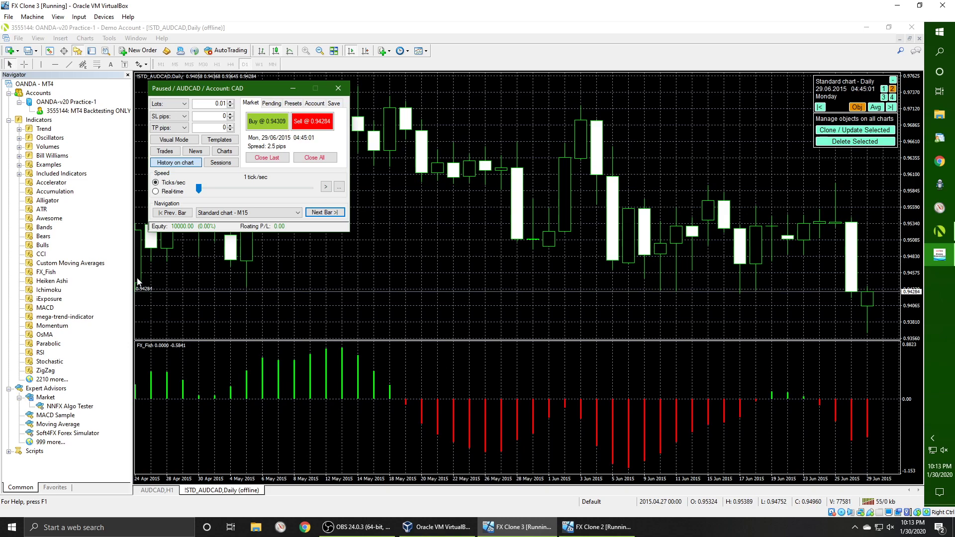
Step: Attach Solar_Wind_clean_X with period 10 and smoozing 2 in its own window
{"action": "left_click", "coordinate": [19, 174]}
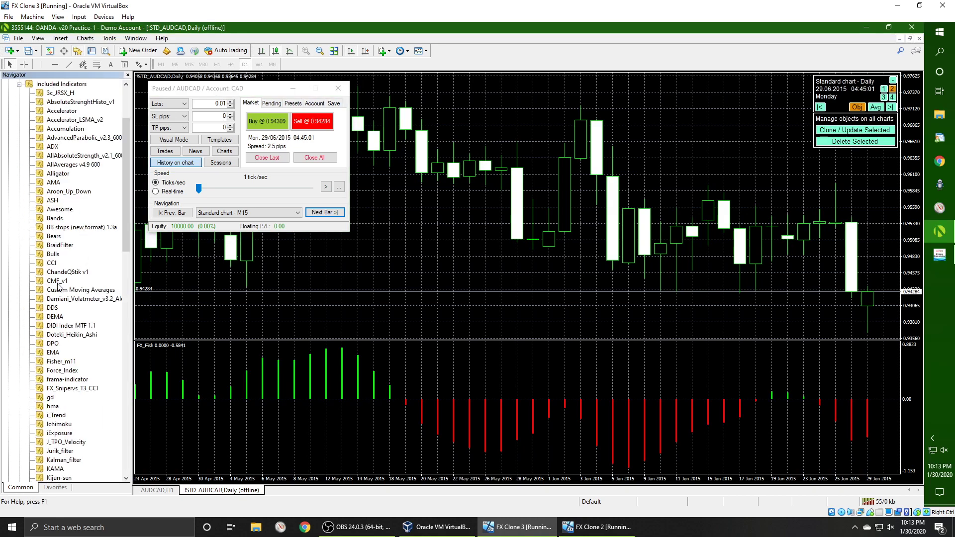
{"action": "scroll", "coordinate": [60, 289], "scroll_direction": "down", "scroll_amount": 6}
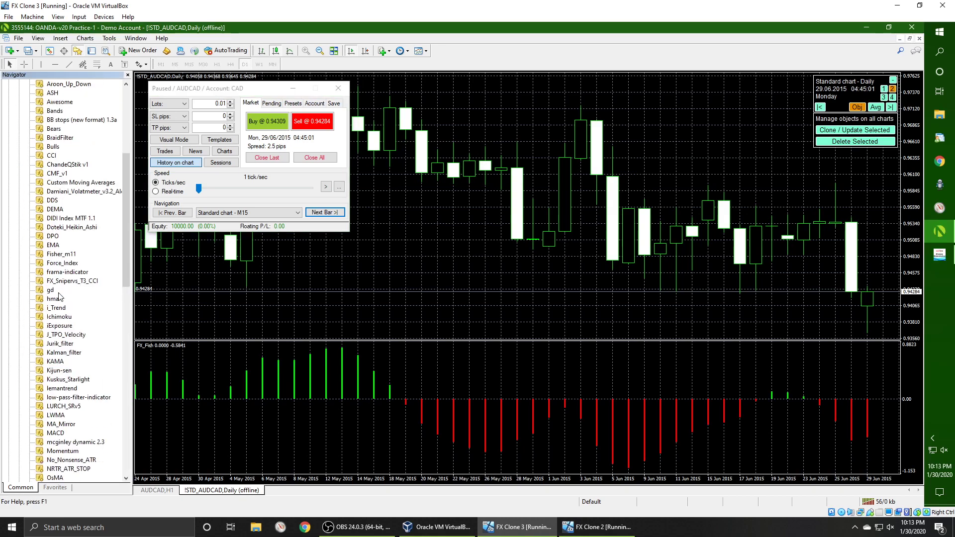
{"action": "scroll", "coordinate": [59, 295], "scroll_direction": "down", "scroll_amount": 5}
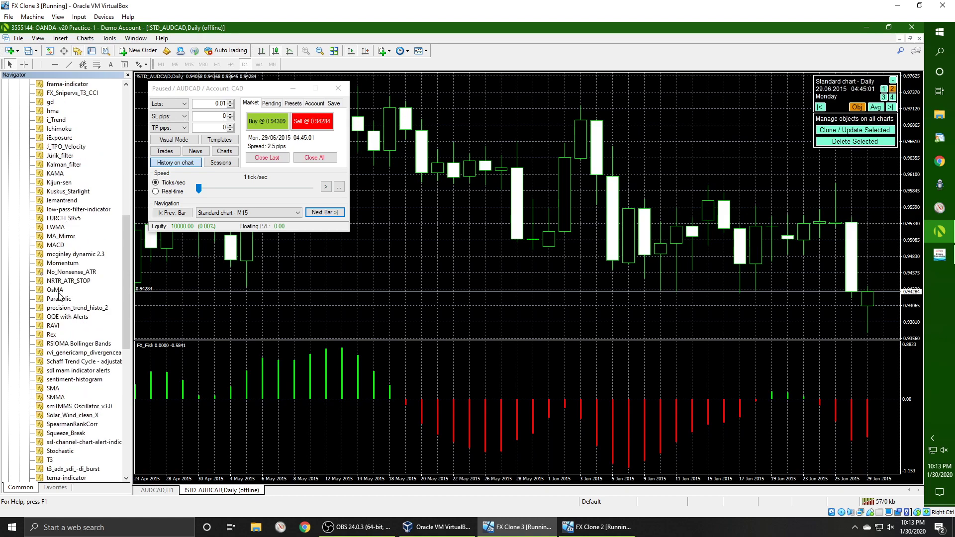
{"action": "left_click", "coordinate": [73, 416]}
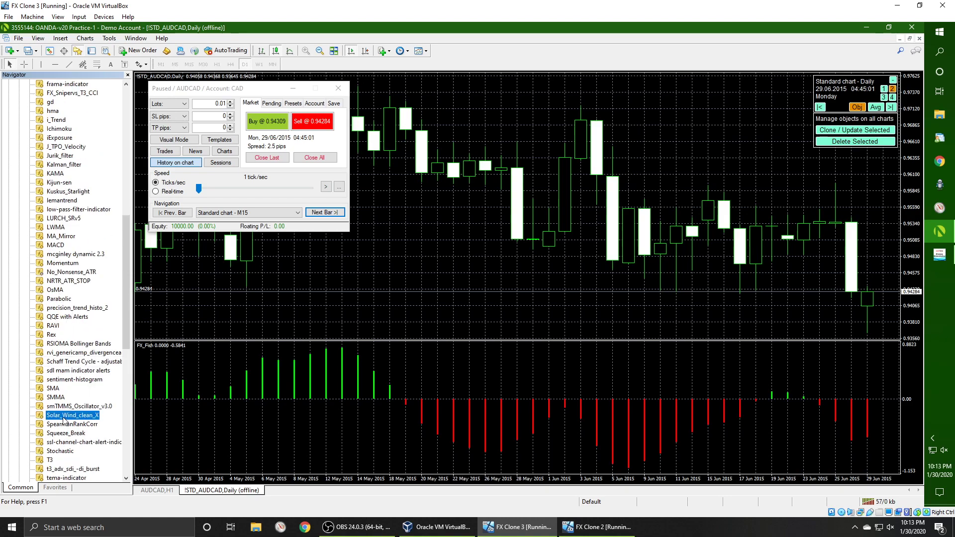
{"action": "left_click_drag", "start_coordinate": [380, 342], "coordinate": [440, 305]}
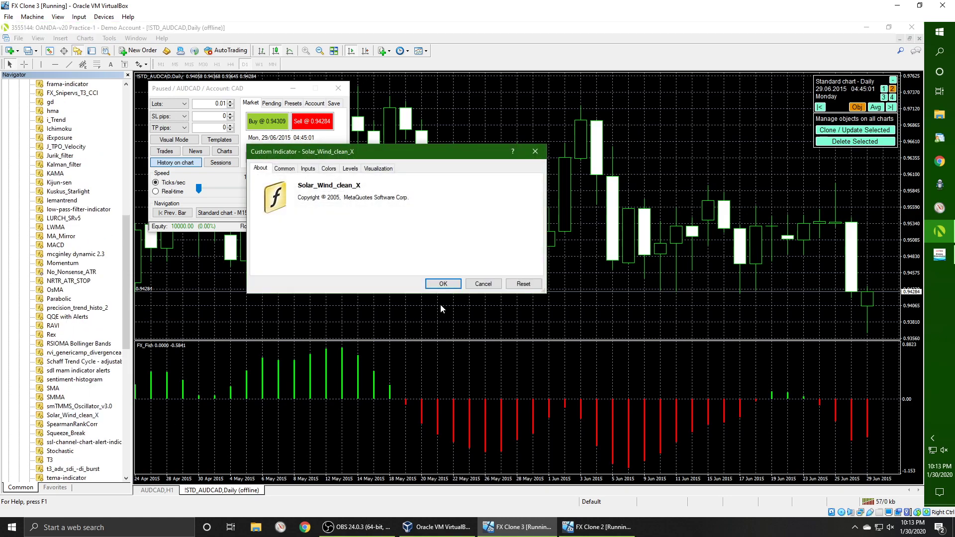
{"action": "left_click", "coordinate": [308, 169]}
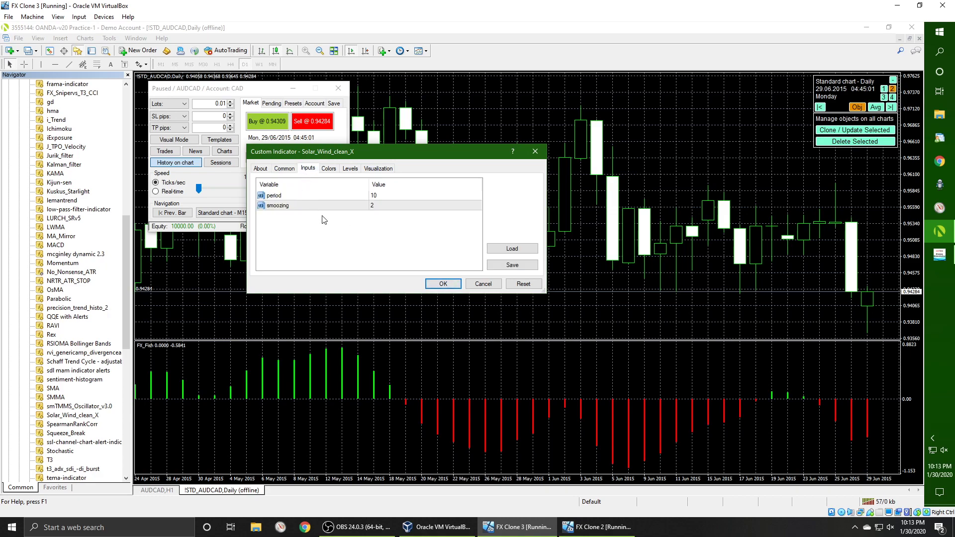
{"action": "left_click", "coordinate": [442, 283]}
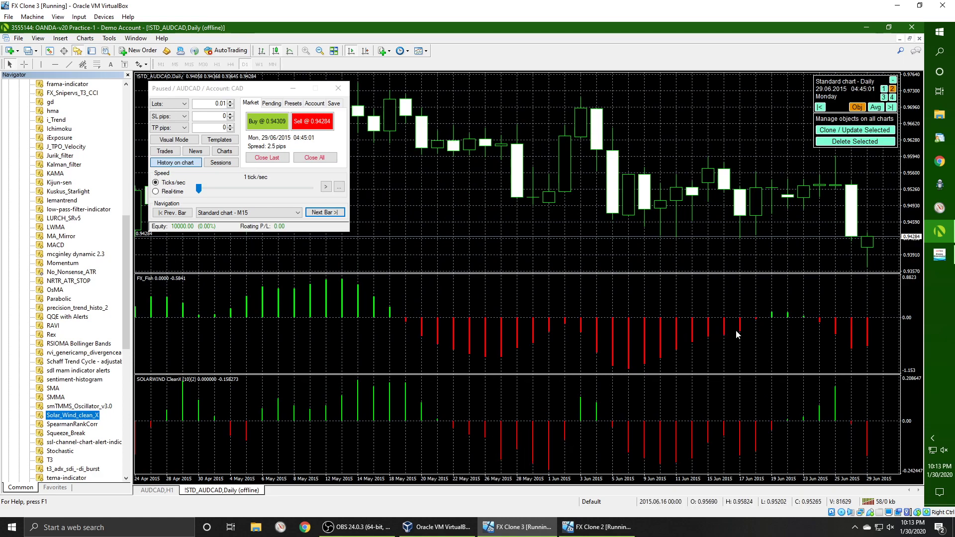
Step: Switch stepping back to H1 and advance the simulation hour by hour toward 7 July 2015
{"action": "left_click", "coordinate": [301, 212]}
{"action": "left_click", "coordinate": [248, 228]}
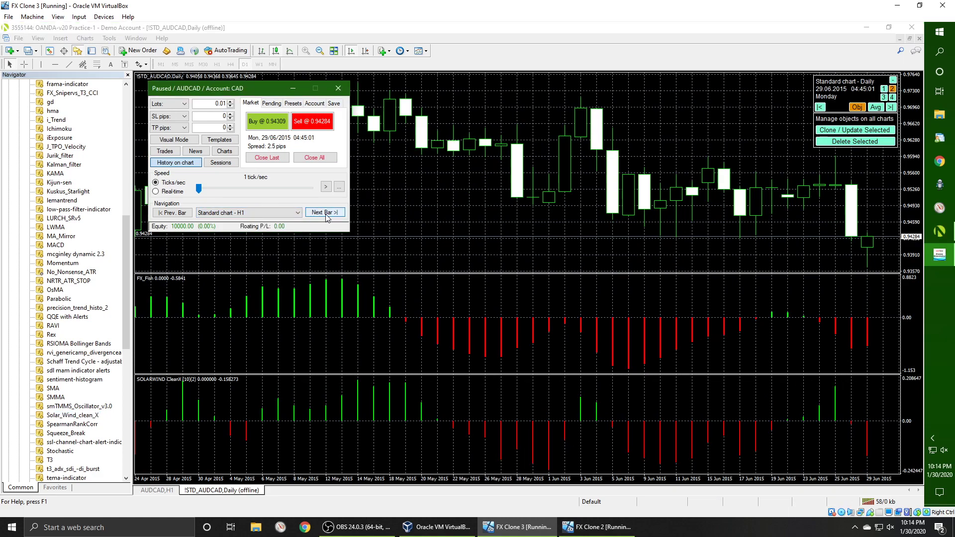
{"action": "left_click", "coordinate": [326, 214]}
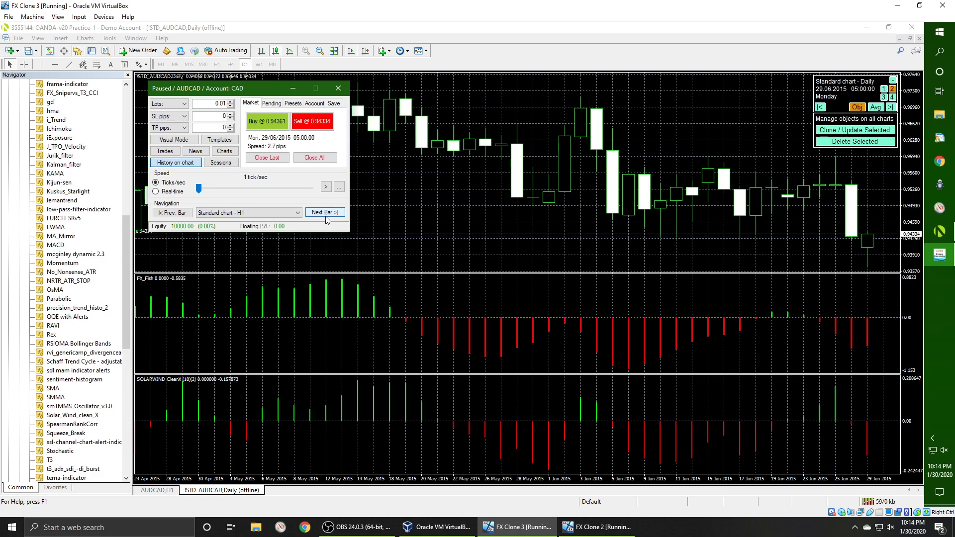
{"action": "left_click", "coordinate": [325, 213]}
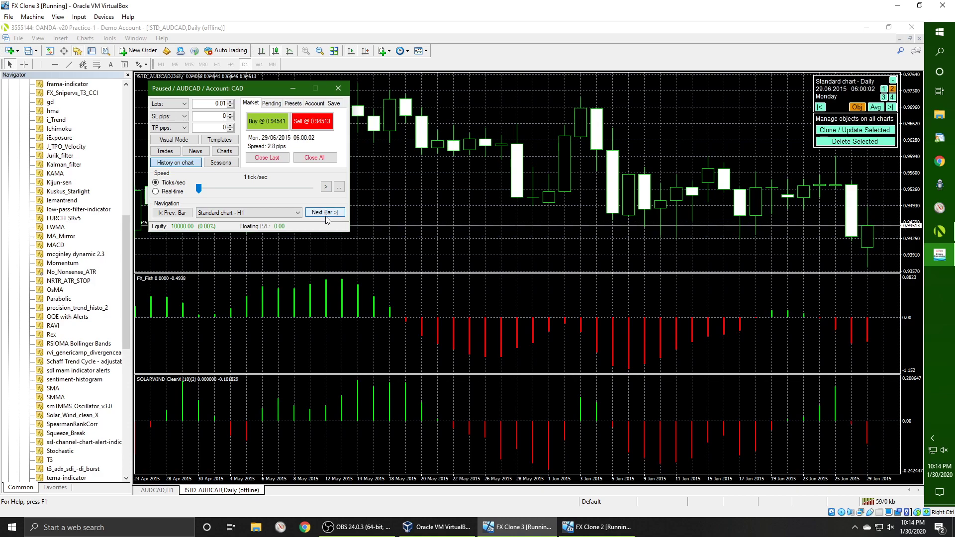
{"action": "left_click", "coordinate": [324, 212]}
{"action": "left_click", "coordinate": [325, 213]}
{"action": "left_click", "coordinate": [324, 213]}
{"action": "left_click", "coordinate": [326, 217]}
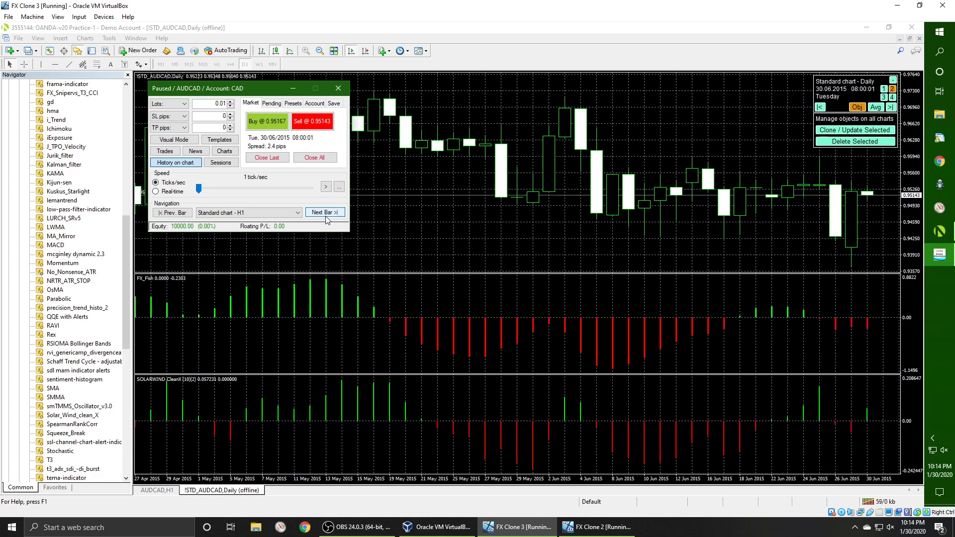
{"action": "left_click", "coordinate": [326, 217]}
{"action": "left_click", "coordinate": [326, 218]}
{"action": "left_click", "coordinate": [326, 217]}
{"action": "left_click", "coordinate": [327, 213]}
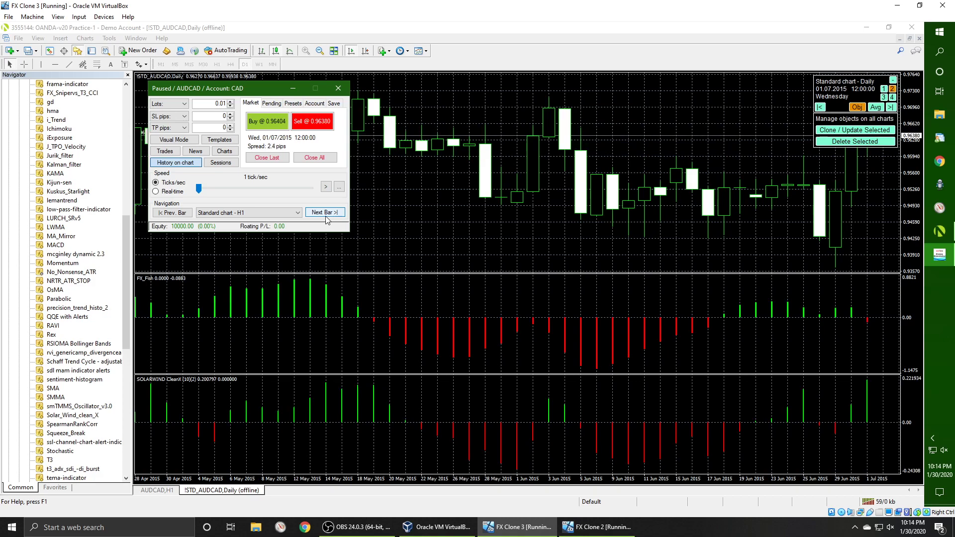
{"action": "left_click", "coordinate": [326, 213]}
{"action": "left_click", "coordinate": [326, 213]}
{"action": "left_click", "coordinate": [326, 213]}
{"action": "left_click", "coordinate": [326, 217]}
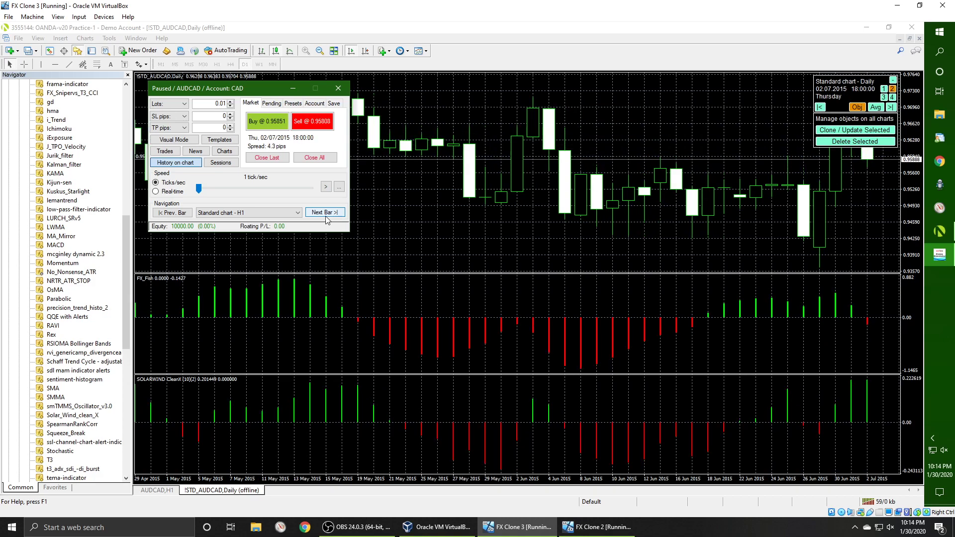
{"action": "left_click", "coordinate": [325, 217]}
{"action": "left_click", "coordinate": [325, 217]}
{"action": "left_click", "coordinate": [326, 217]}
{"action": "left_click", "coordinate": [326, 213]}
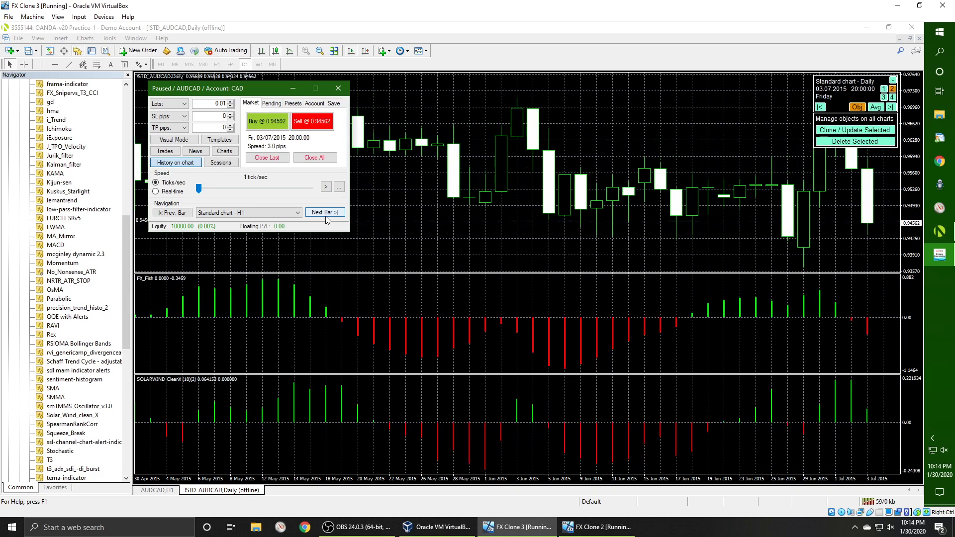
{"action": "left_click", "coordinate": [325, 213]}
{"action": "left_click", "coordinate": [325, 212]}
{"action": "left_click", "coordinate": [325, 212]}
{"action": "left_click", "coordinate": [326, 214]}
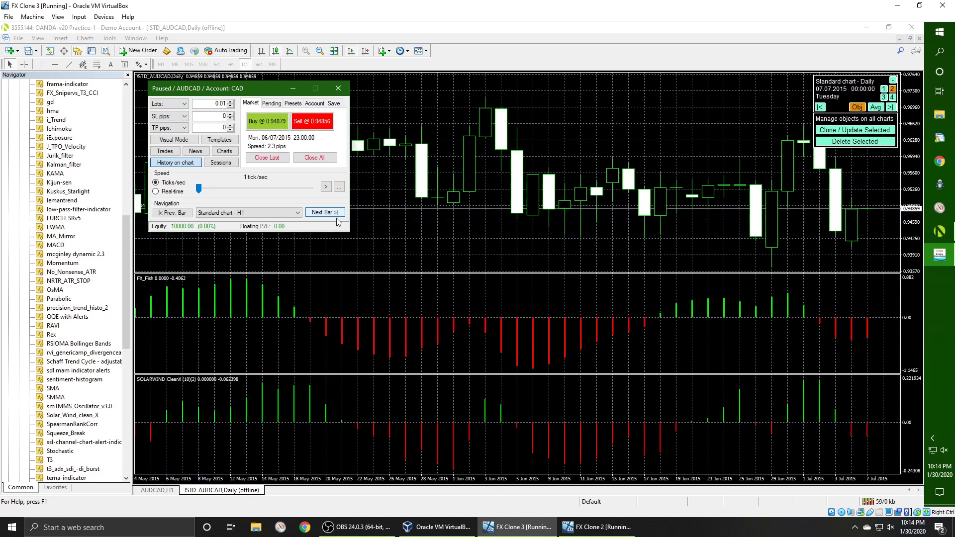
{"action": "left_click", "coordinate": [326, 214]}
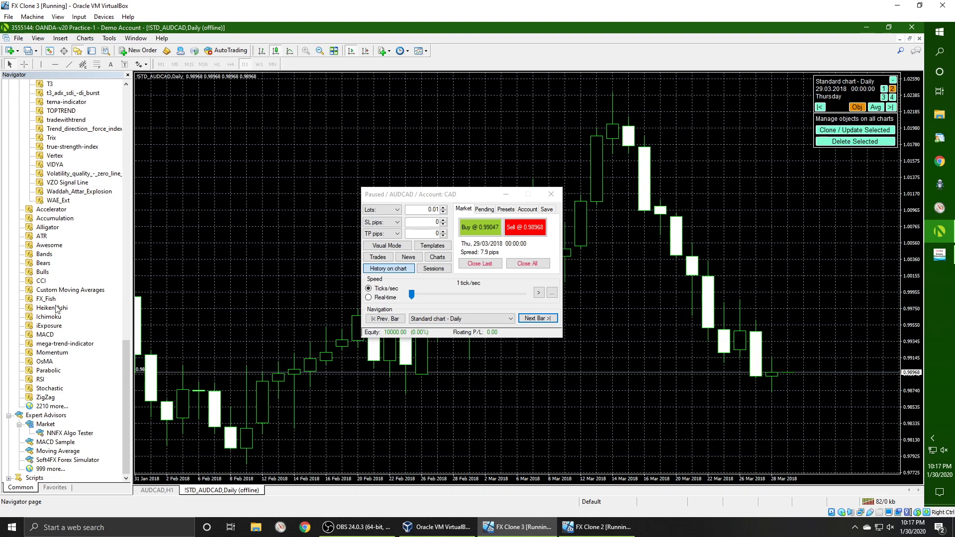
Step: Add mega-trend-indicator with period changed from 144 to 21, then advance one daily bar
{"action": "left_click_drag", "start_coordinate": [50, 347], "coordinate": [327, 219]}
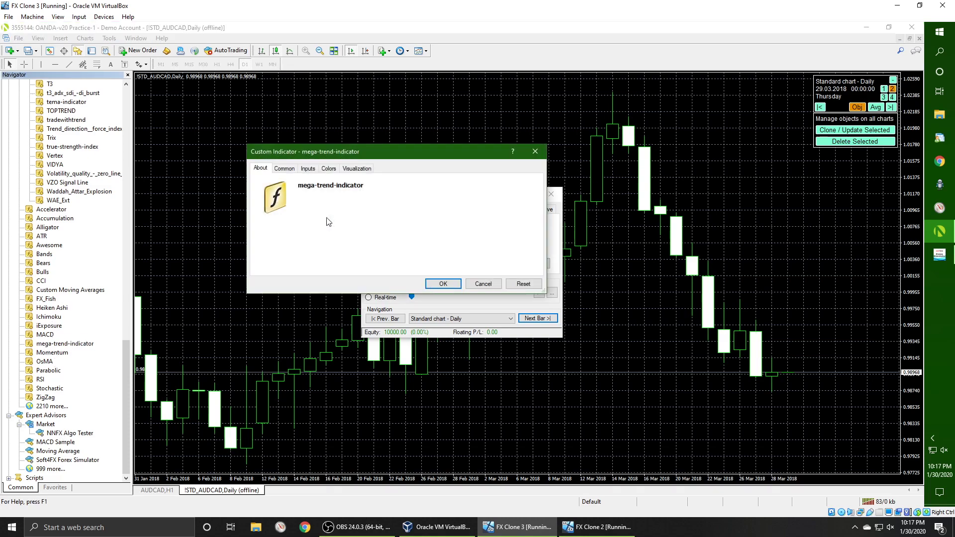
{"action": "left_click", "coordinate": [308, 170]}
{"action": "double_click", "coordinate": [391, 195]}
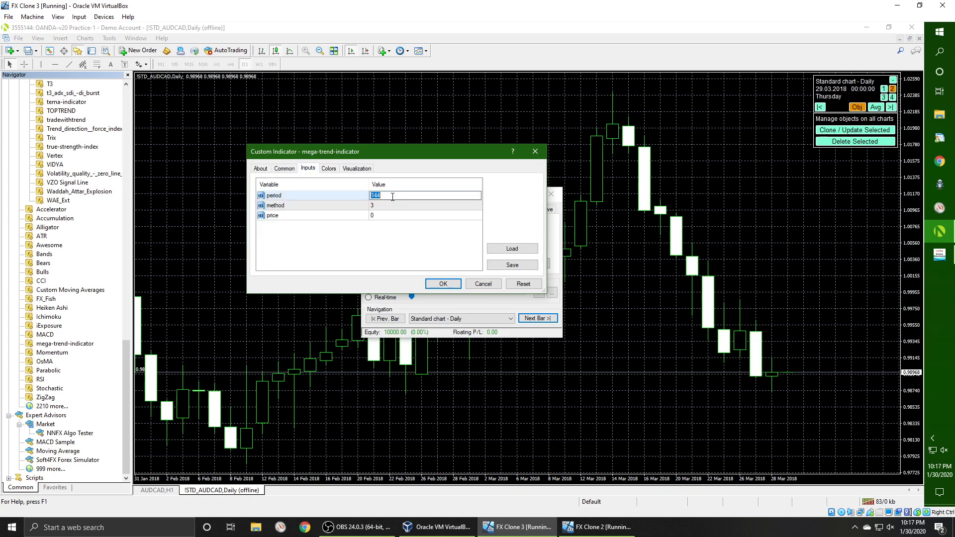
{"action": "left_click", "coordinate": [391, 243]}
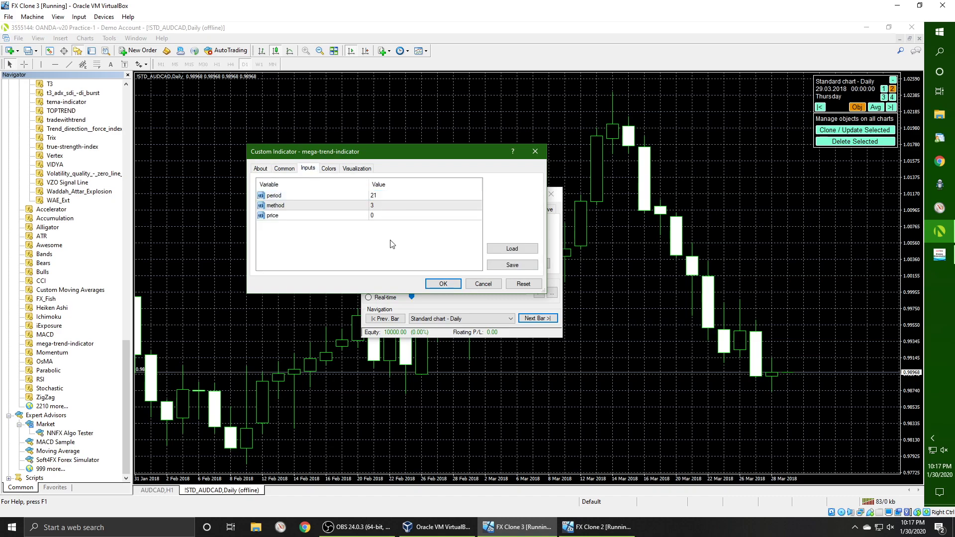
{"action": "left_click", "coordinate": [456, 288]}
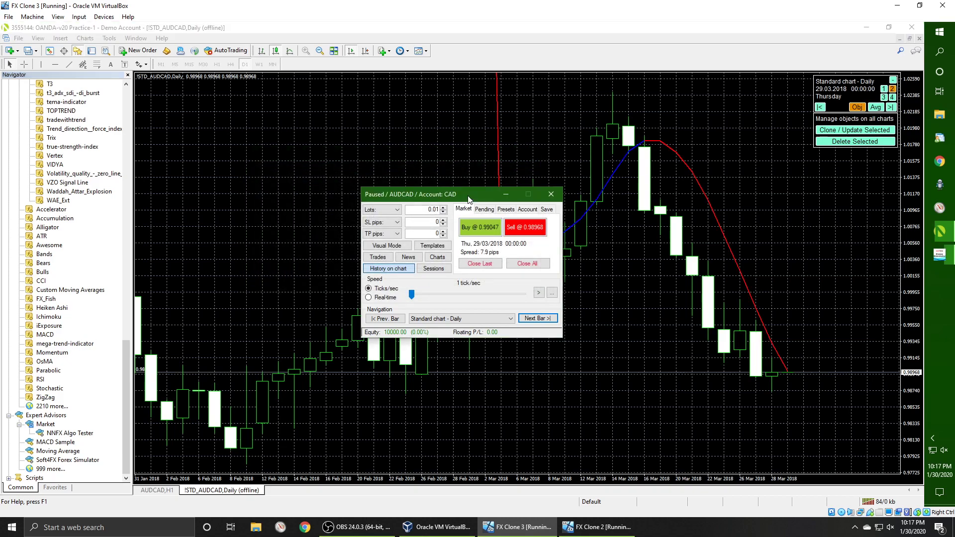
{"action": "mouse_move", "coordinate": [469, 199]}
{"action": "left_mouse_down"}
{"action": "mouse_move", "coordinate": [300, 109]}
{"action": "mouse_move", "coordinate": [252, 100]}
{"action": "left_mouse_up"}
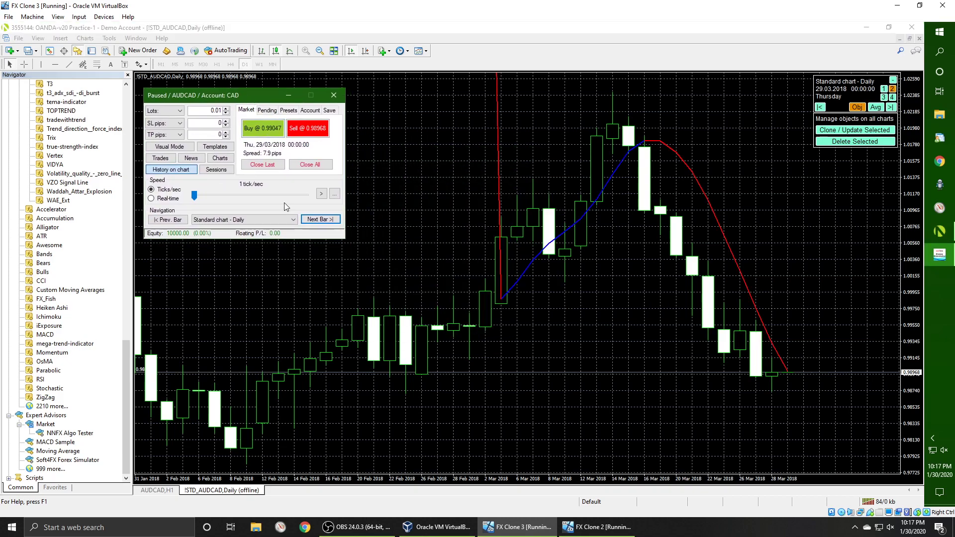
{"action": "left_click", "coordinate": [319, 219]}
Step: Advance the AUDCAD daily replay bar by bar to 24/01/2019
{"action": "left_click", "coordinate": [318, 220]}
{"action": "left_click", "coordinate": [319, 220]}
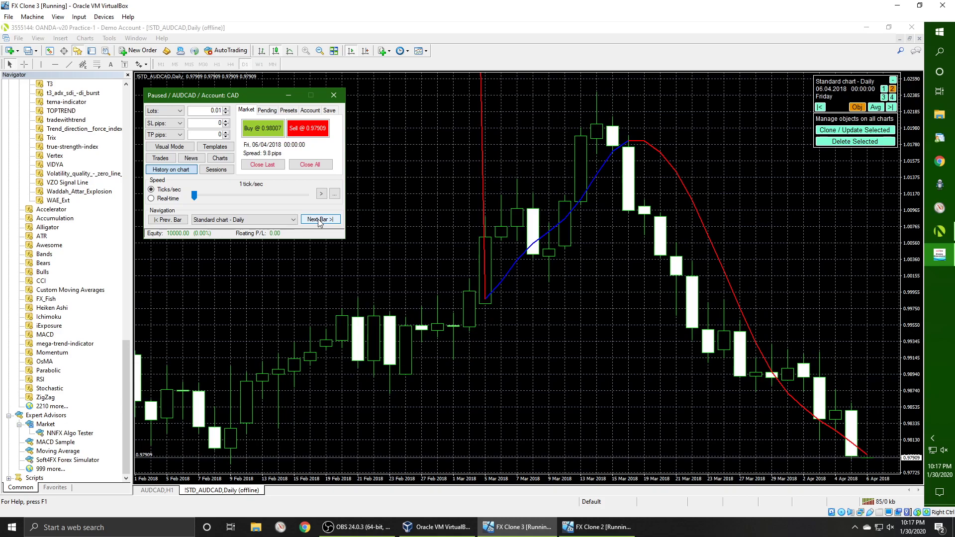
{"action": "left_click", "coordinate": [319, 219]}
{"action": "left_click", "coordinate": [319, 219]}
{"action": "left_click", "coordinate": [318, 220]}
{"action": "left_click", "coordinate": [318, 220]}
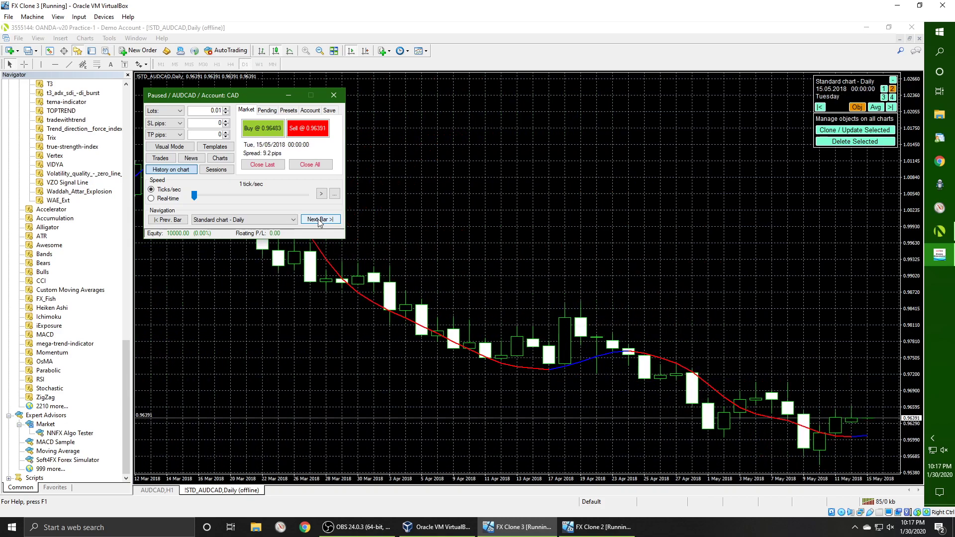
{"action": "left_click", "coordinate": [319, 220]}
{"action": "left_click", "coordinate": [319, 220]}
{"action": "left_click", "coordinate": [319, 220]}
{"action": "left_click", "coordinate": [319, 220]}
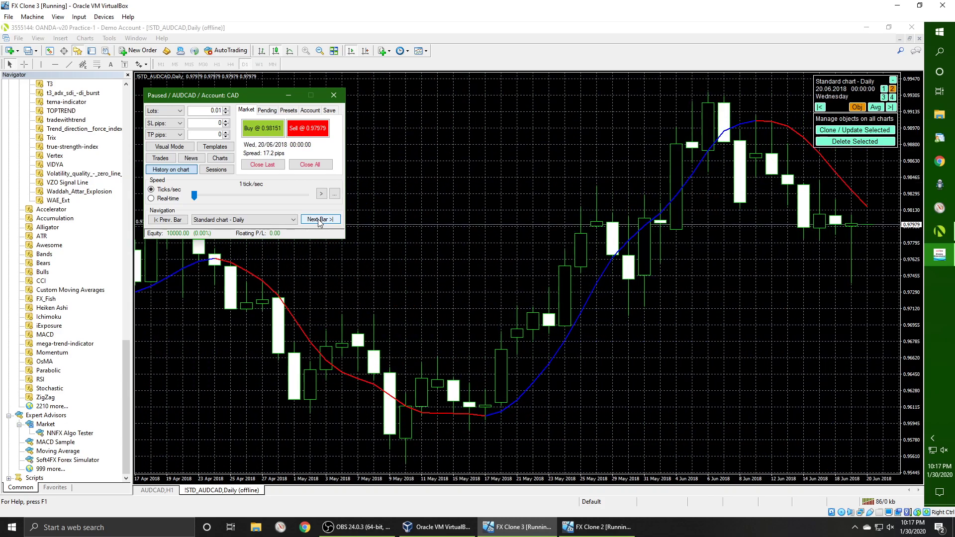
{"action": "left_click", "coordinate": [319, 220]}
{"action": "left_click", "coordinate": [319, 220]}
{"action": "left_click", "coordinate": [318, 220]}
{"action": "left_click", "coordinate": [319, 220]}
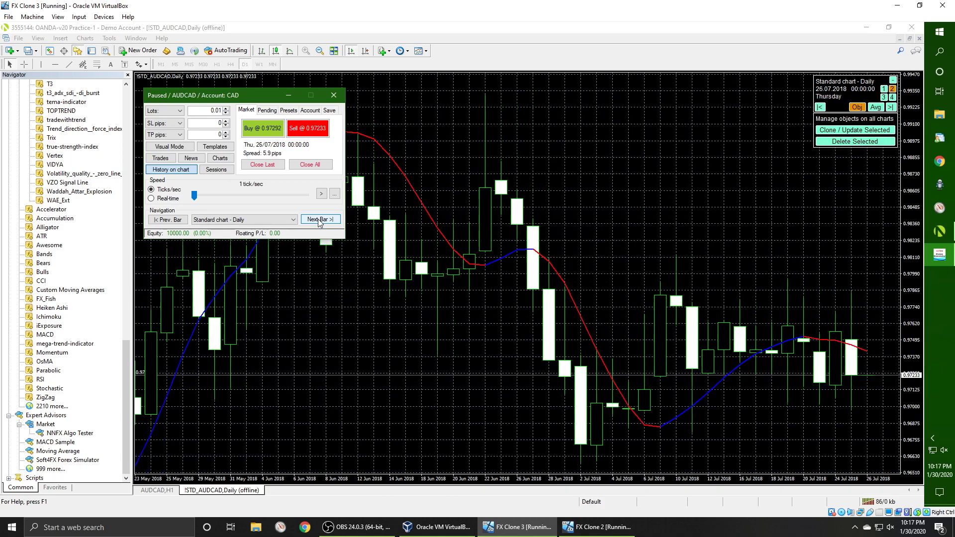
{"action": "left_click", "coordinate": [318, 220]}
{"action": "left_click", "coordinate": [319, 220]}
{"action": "left_click", "coordinate": [319, 220]}
{"action": "left_click", "coordinate": [319, 219]}
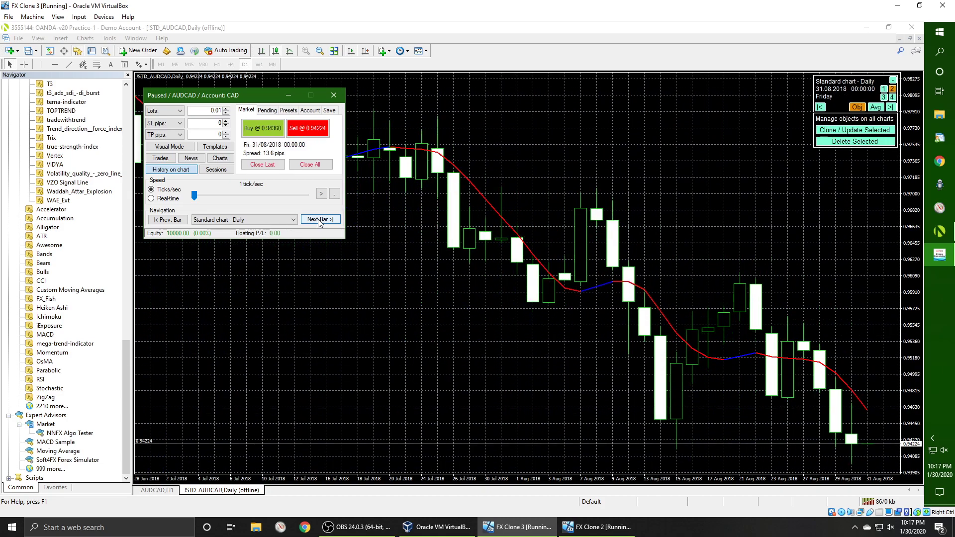
{"action": "left_click", "coordinate": [319, 219]}
{"action": "left_click", "coordinate": [319, 219]}
{"action": "left_click", "coordinate": [318, 220]}
{"action": "left_click", "coordinate": [319, 220]}
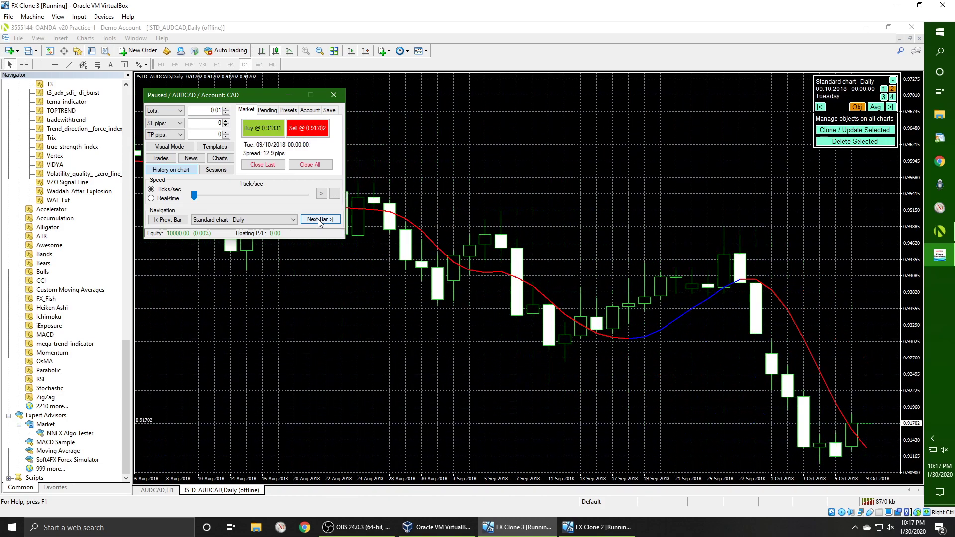
{"action": "left_click", "coordinate": [318, 220]}
{"action": "left_click", "coordinate": [319, 220]}
{"action": "left_click", "coordinate": [319, 220]}
{"action": "left_click", "coordinate": [319, 220]}
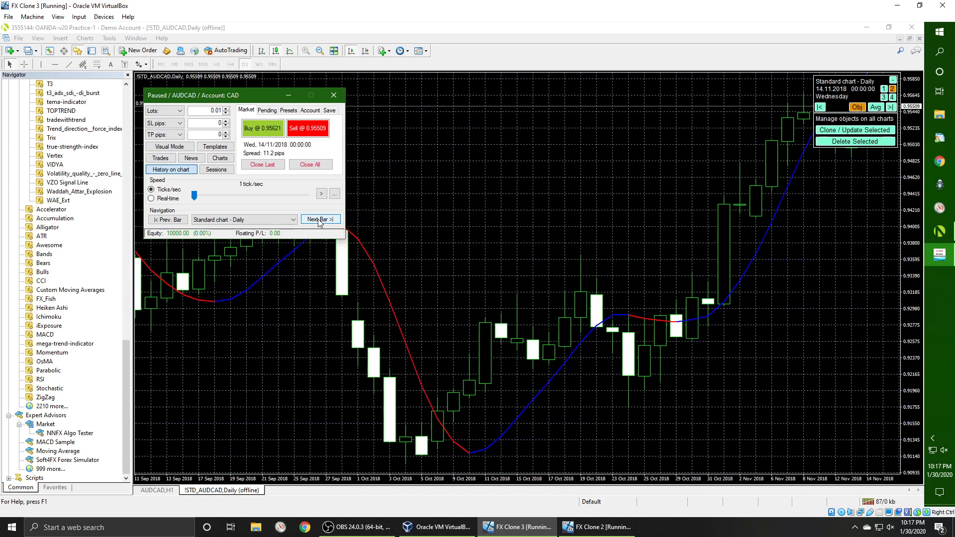
{"action": "left_click", "coordinate": [318, 219]}
{"action": "left_click", "coordinate": [319, 219]}
{"action": "left_click", "coordinate": [318, 220]}
{"action": "left_click", "coordinate": [319, 219]}
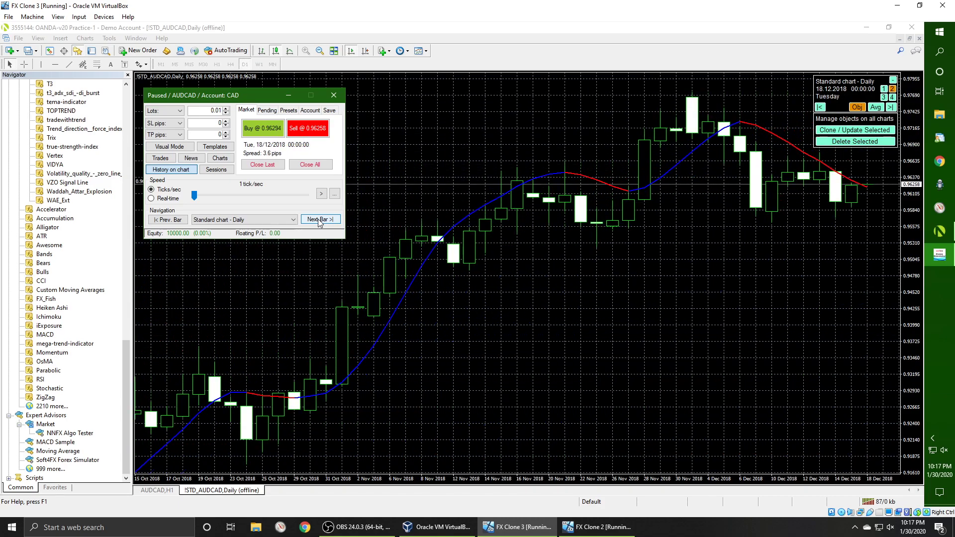
{"action": "left_click", "coordinate": [319, 220]}
{"action": "left_click", "coordinate": [319, 220]}
{"action": "left_click", "coordinate": [319, 220]}
{"action": "left_click", "coordinate": [319, 220]}
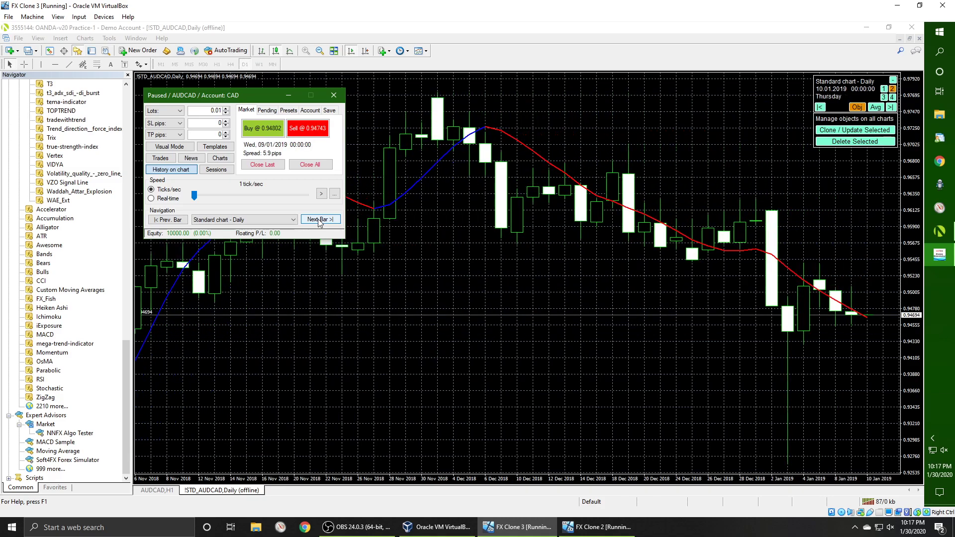
{"action": "left_click", "coordinate": [319, 220]}
{"action": "left_click", "coordinate": [318, 220]}
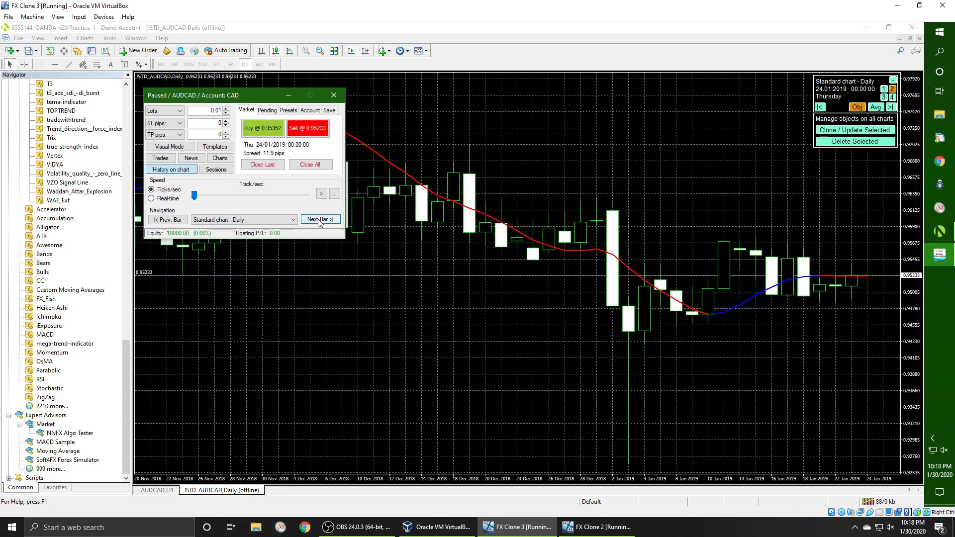
Step: Step the replay back to 18/01/2019 and open the mega-trend indicator's settings
{"action": "left_click", "coordinate": [168, 222]}
{"action": "left_click", "coordinate": [168, 222]}
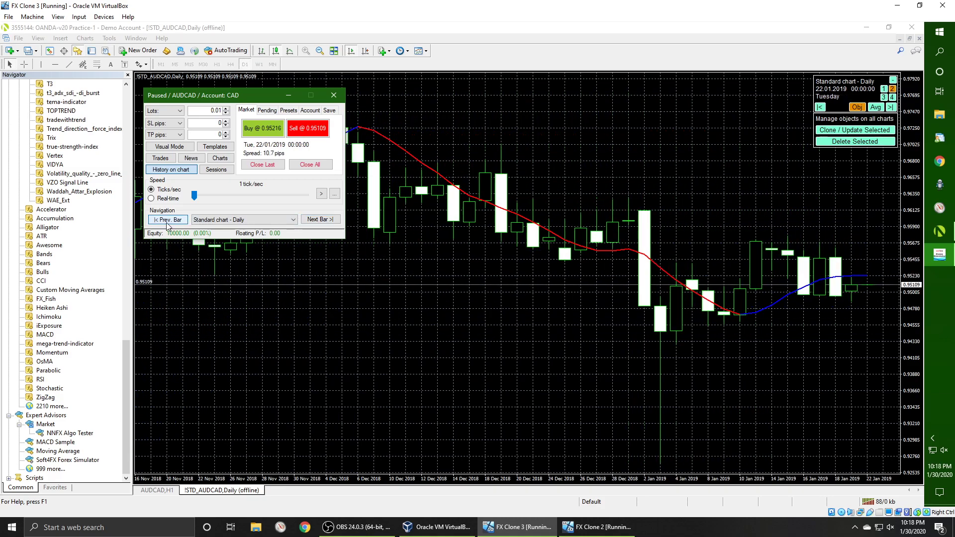
{"action": "left_click", "coordinate": [168, 221]}
{"action": "left_click", "coordinate": [168, 221]}
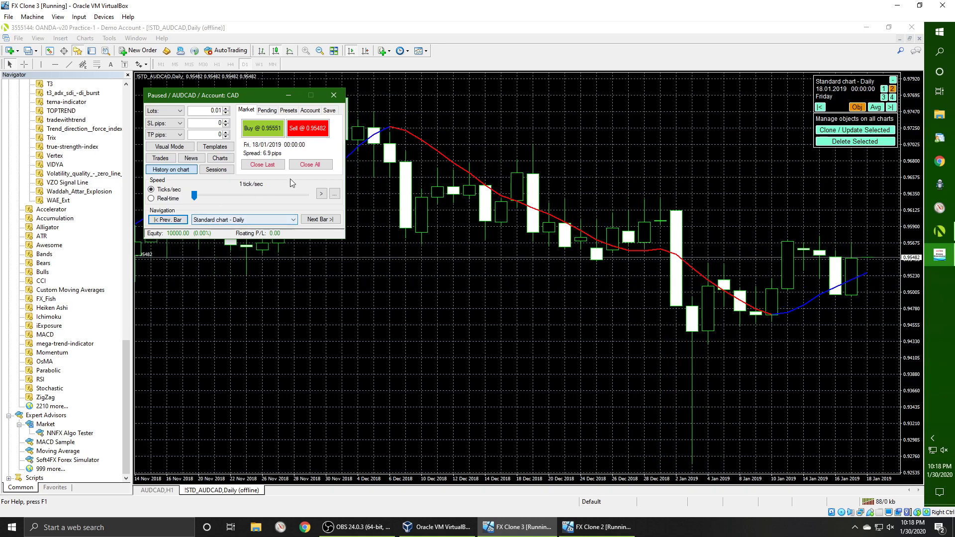
{"action": "double_click", "coordinate": [446, 158]}
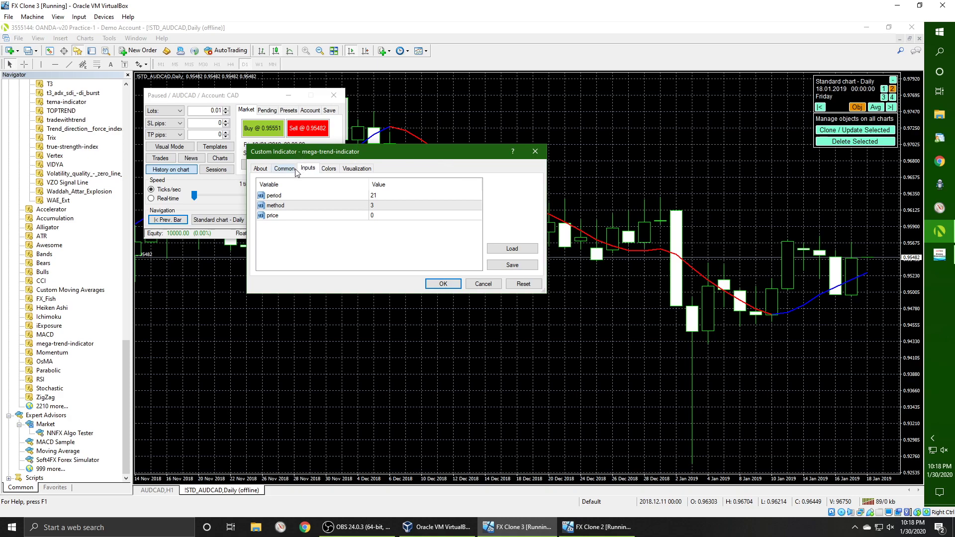
Step: Recolour the mega-trend indicator's row 0 line from Blue to Aqua and apply it
{"action": "left_click", "coordinate": [328, 168]}
{"action": "left_click", "coordinate": [328, 195]}
{"action": "left_click", "coordinate": [349, 196]}
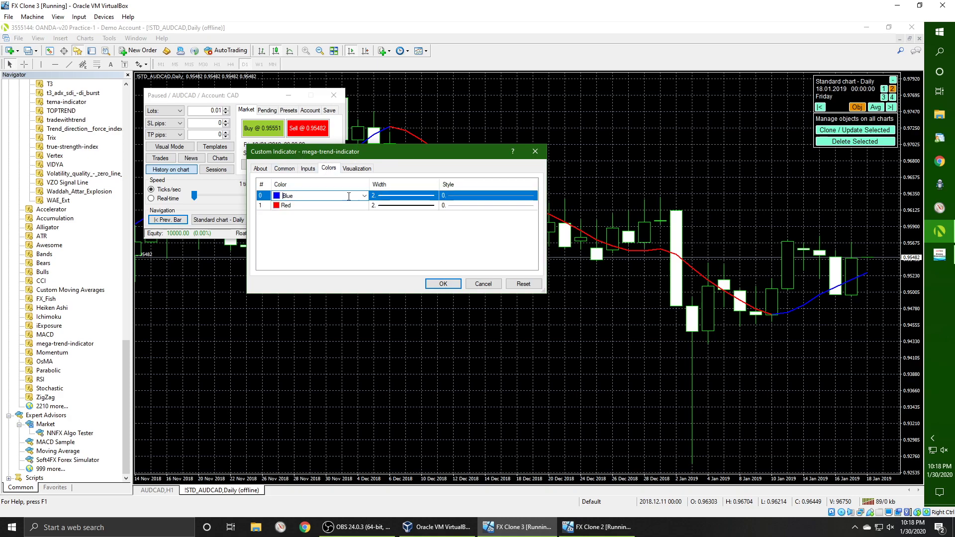
{"action": "left_click", "coordinate": [365, 196]}
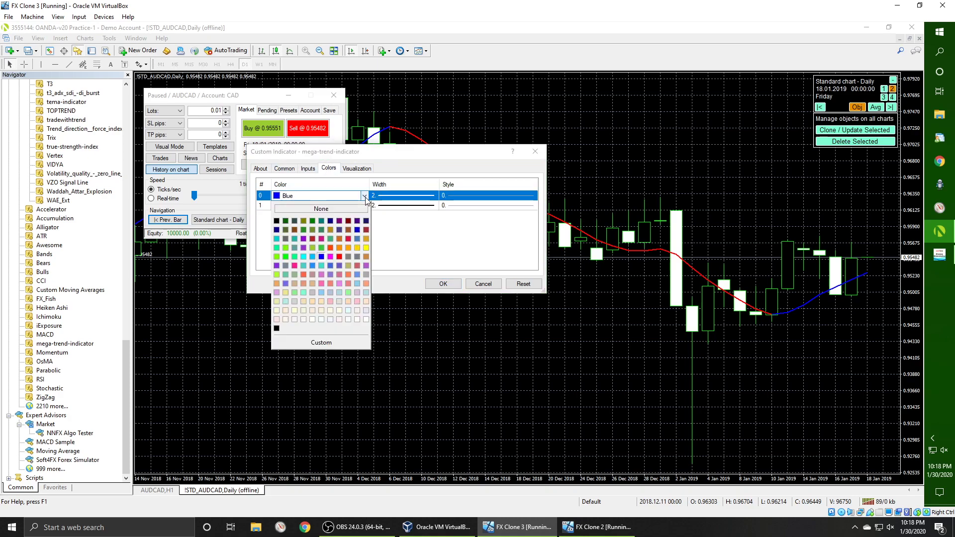
{"action": "left_click", "coordinate": [302, 258]}
{"action": "left_click", "coordinate": [442, 283]}
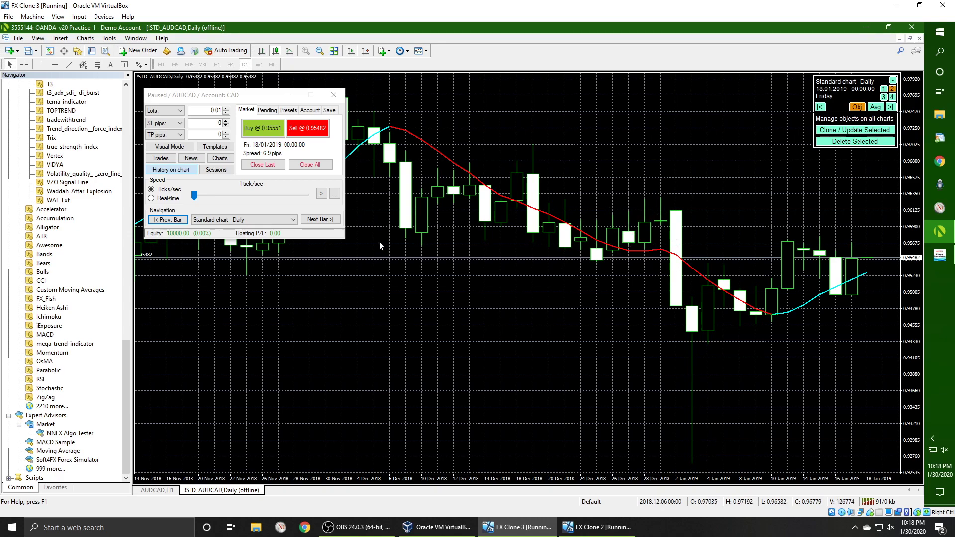
Step: Step the daily replay back toward Monday 14/01/2019
{"action": "left_click", "coordinate": [185, 224]}
{"action": "left_click", "coordinate": [173, 222]}
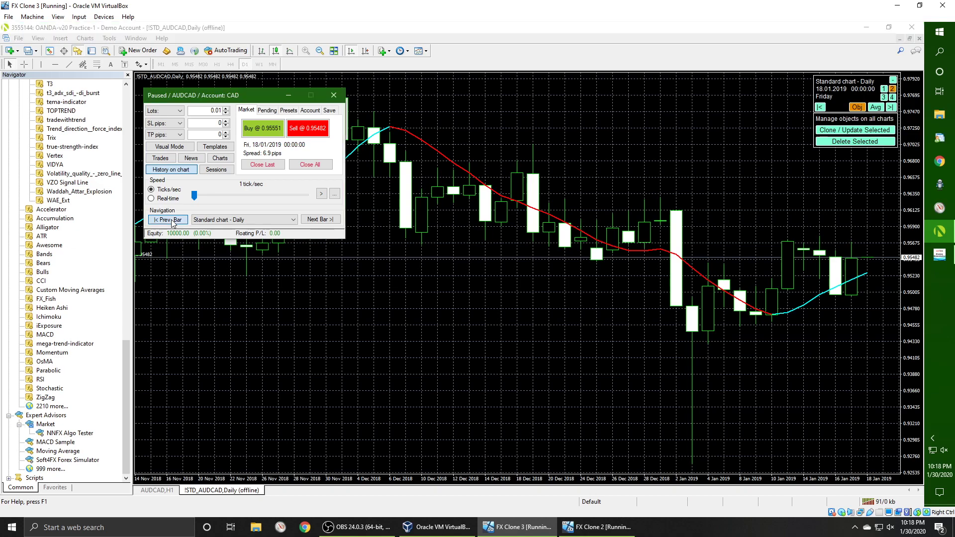
{"action": "left_click", "coordinate": [173, 222]}
Step: Step the daily replay back to 31 December 2018
{"action": "left_click", "coordinate": [172, 221]}
{"action": "left_click", "coordinate": [172, 222]}
{"action": "left_click", "coordinate": [173, 221]}
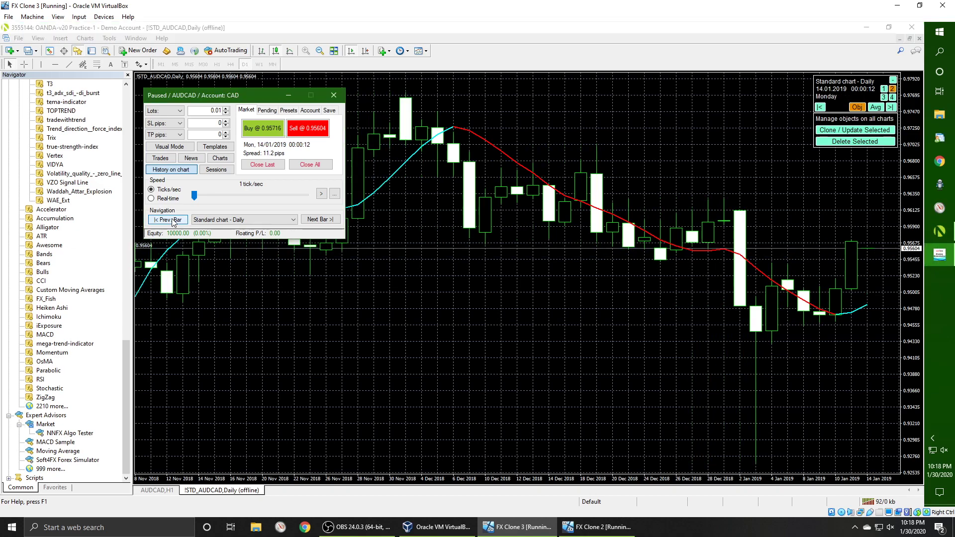
{"action": "left_click", "coordinate": [173, 222]}
{"action": "left_click", "coordinate": [172, 222]}
{"action": "left_click", "coordinate": [173, 221]}
{"action": "left_click", "coordinate": [173, 221]}
{"action": "left_click", "coordinate": [173, 221]}
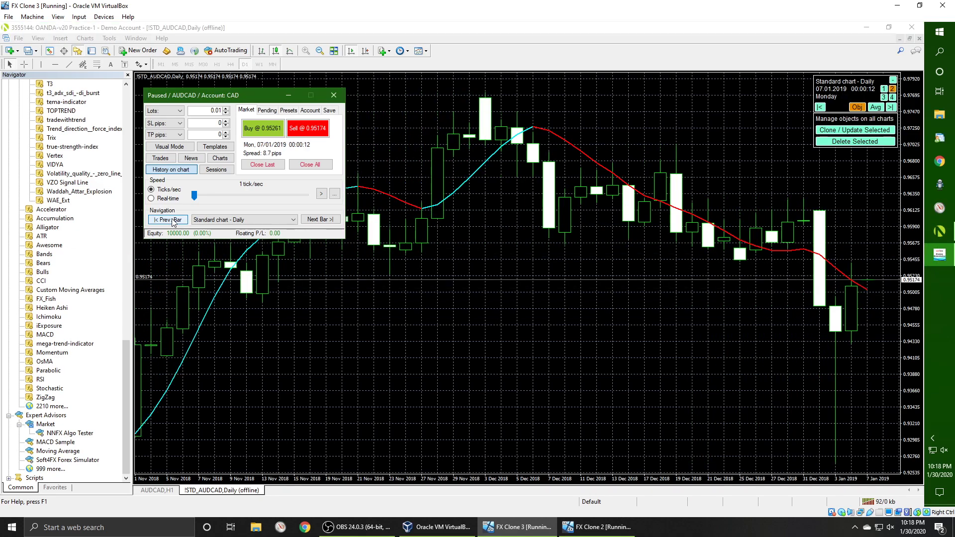
{"action": "left_click", "coordinate": [172, 222]}
{"action": "left_click", "coordinate": [173, 222]}
{"action": "left_click", "coordinate": [172, 222]}
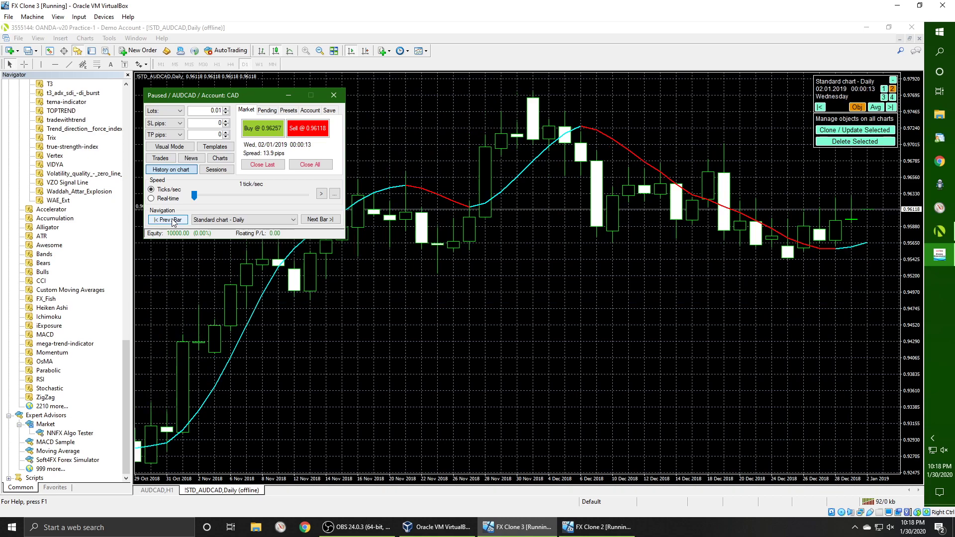
{"action": "left_click", "coordinate": [172, 222]}
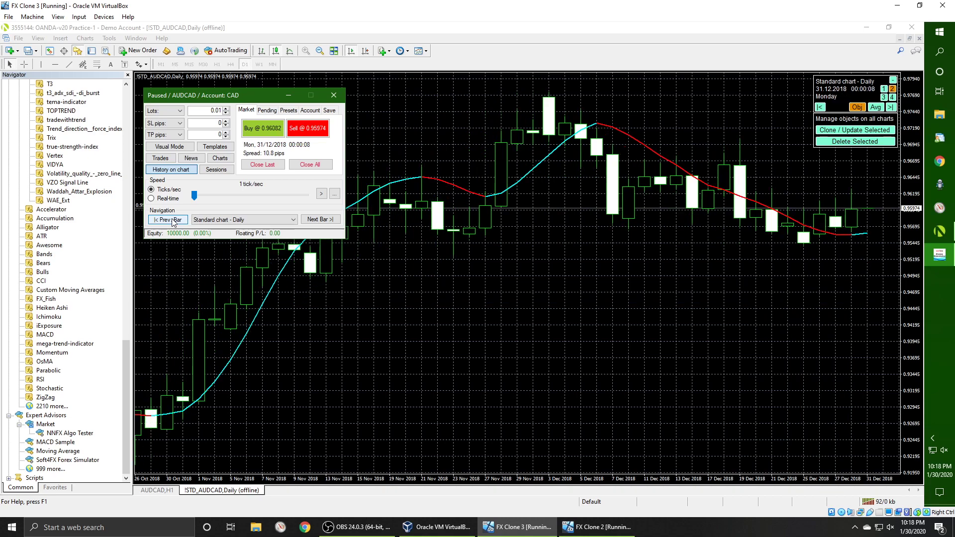
{"action": "left_click", "coordinate": [172, 222]}
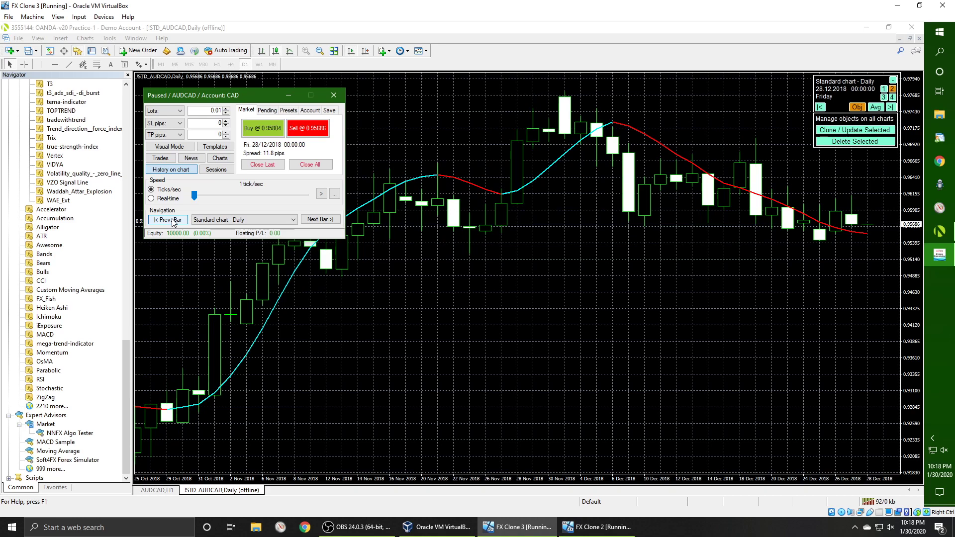
Step: Advance one daily bar and switch replay stepping to H1 bars
{"action": "left_click", "coordinate": [307, 220]}
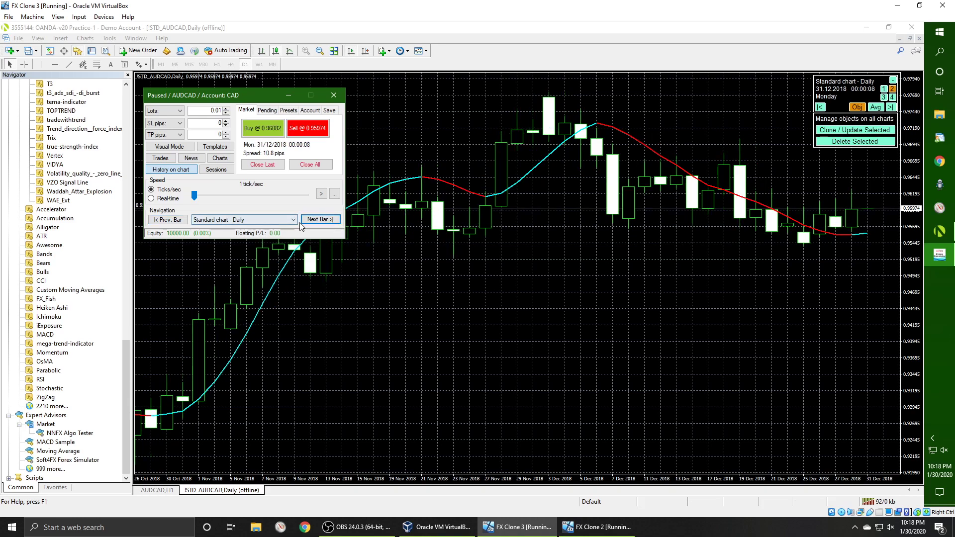
{"action": "left_click", "coordinate": [287, 222]}
{"action": "left_click", "coordinate": [273, 236]}
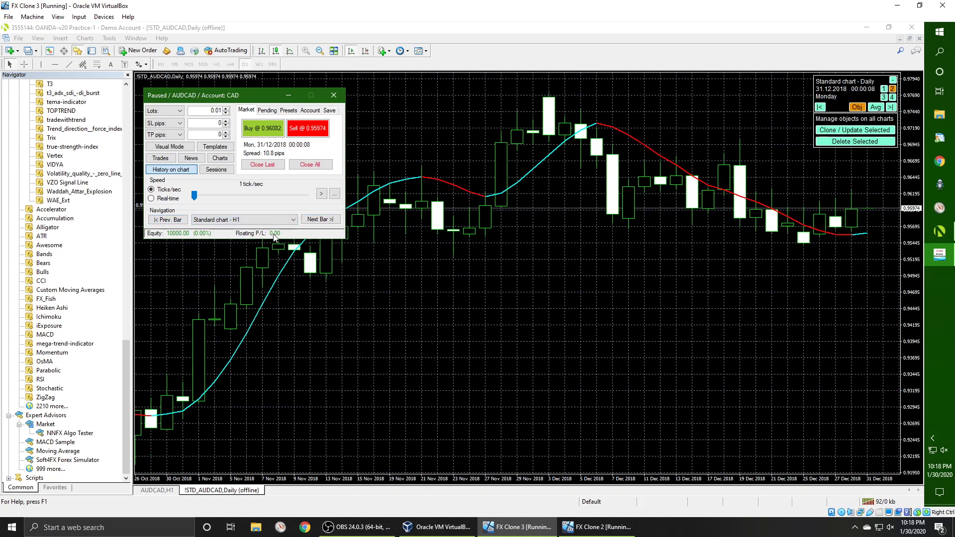
Step: Step hourly into 2 January 2019, back to 31 December 23:00, then switch stepping to M15
{"action": "left_click", "coordinate": [317, 220]}
{"action": "left_click", "coordinate": [316, 220]}
{"action": "left_click", "coordinate": [316, 219]}
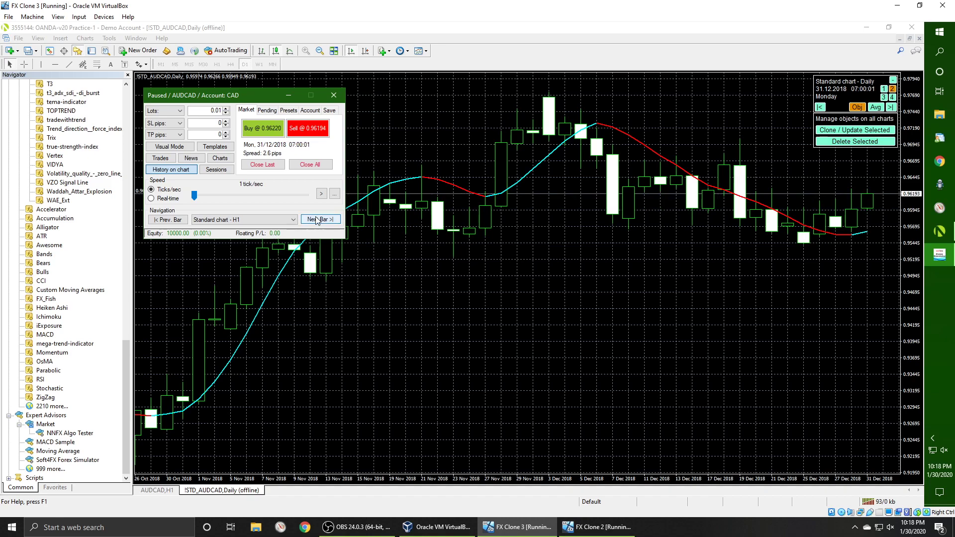
{"action": "left_click", "coordinate": [317, 220]}
{"action": "left_click", "coordinate": [316, 220]}
{"action": "left_click", "coordinate": [317, 220]}
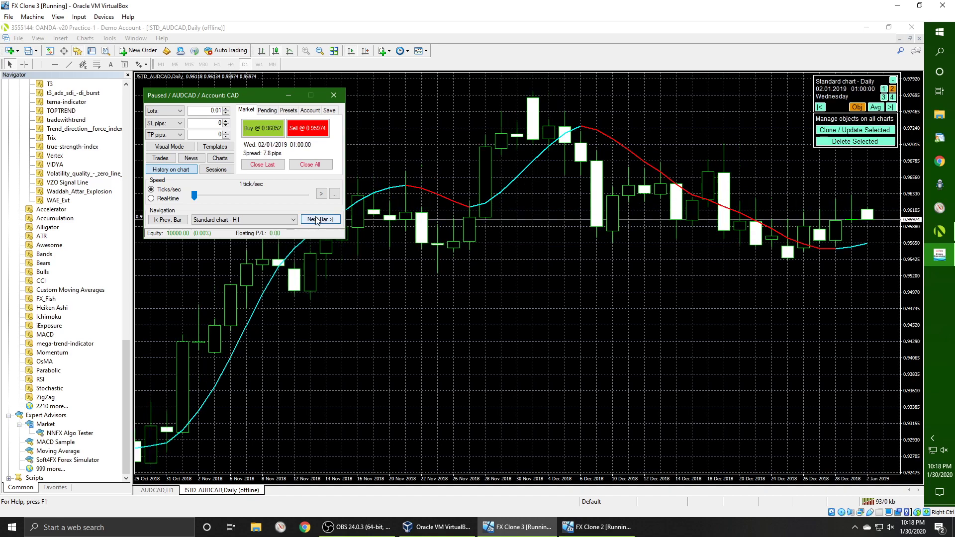
{"action": "left_click", "coordinate": [167, 219]}
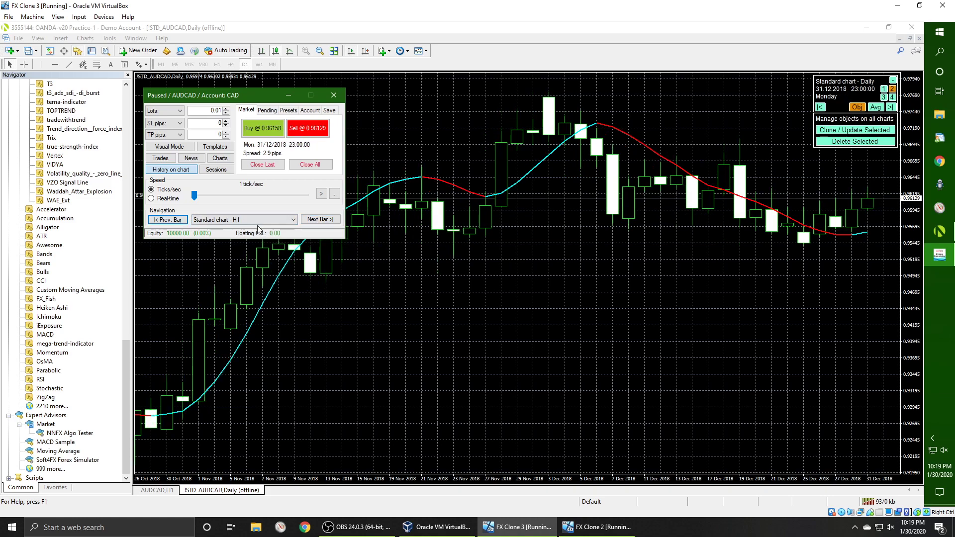
{"action": "left_click", "coordinate": [319, 220]}
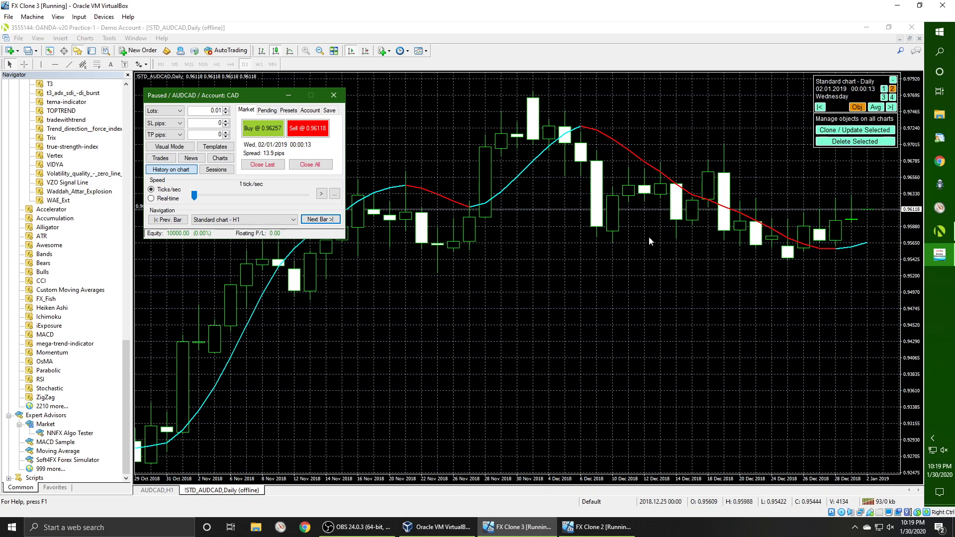
{"action": "left_click", "coordinate": [167, 219]}
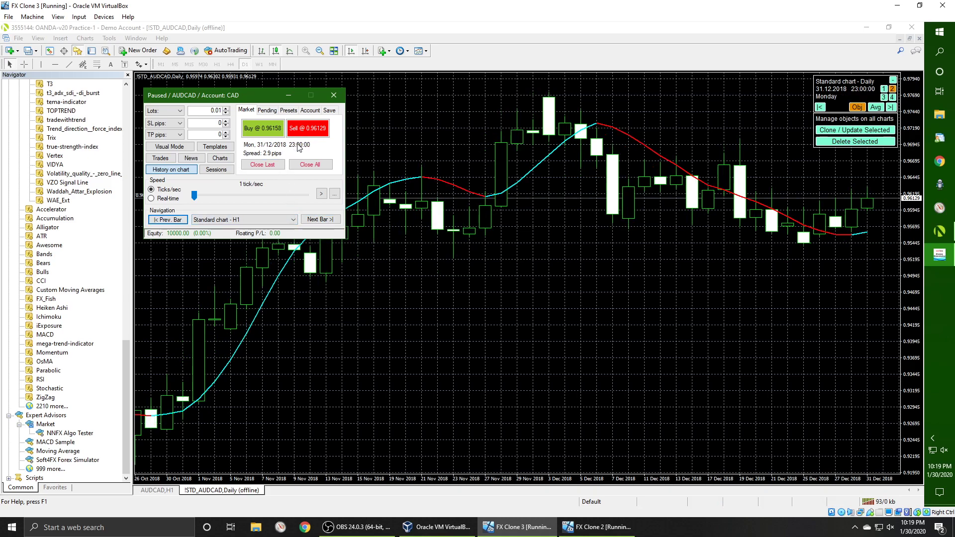
{"action": "left_click", "coordinate": [292, 219]}
{"action": "left_click", "coordinate": [263, 239]}
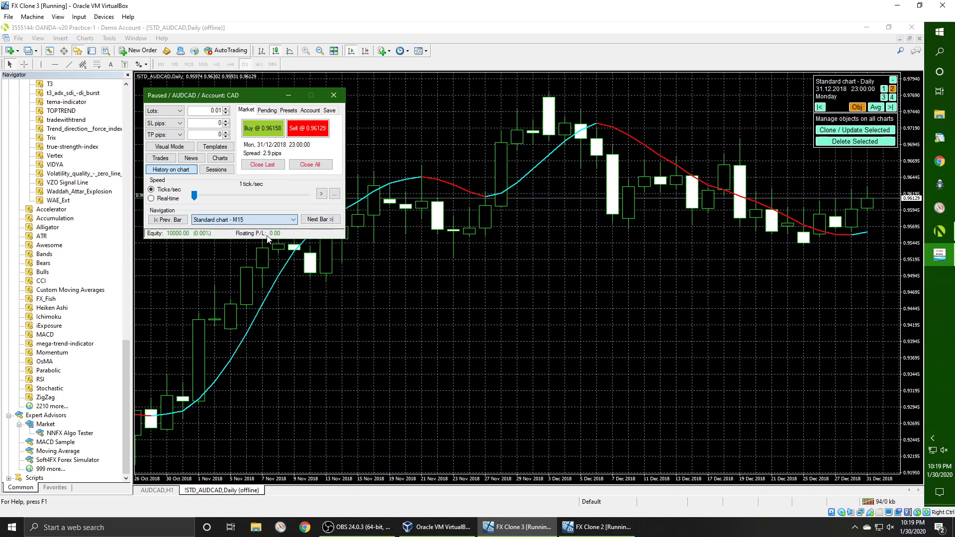
Step: Advance the 15-minute replay bar by bar into 2 January 2019
{"action": "left_click", "coordinate": [328, 220]}
{"action": "left_click", "coordinate": [328, 220]}
{"action": "left_click", "coordinate": [328, 220]}
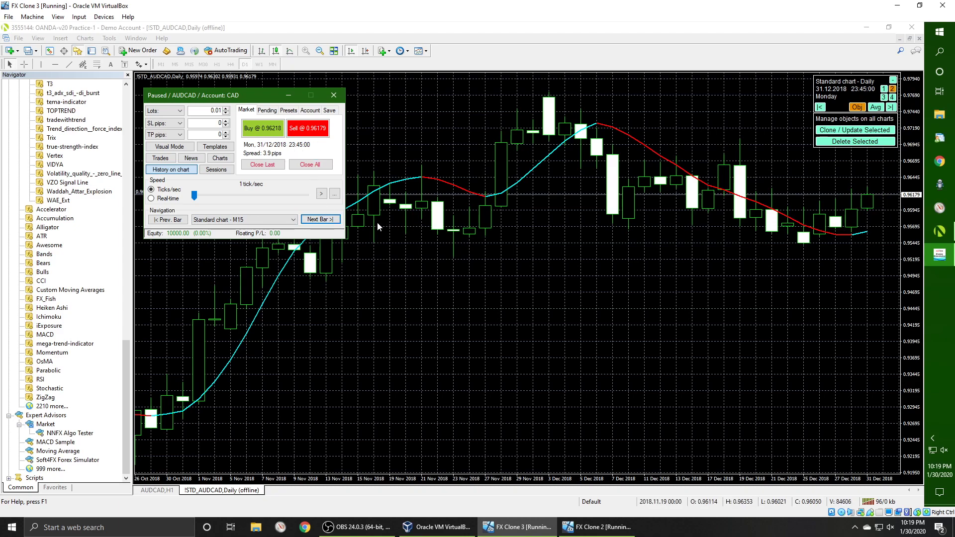
{"action": "left_click", "coordinate": [331, 220]}
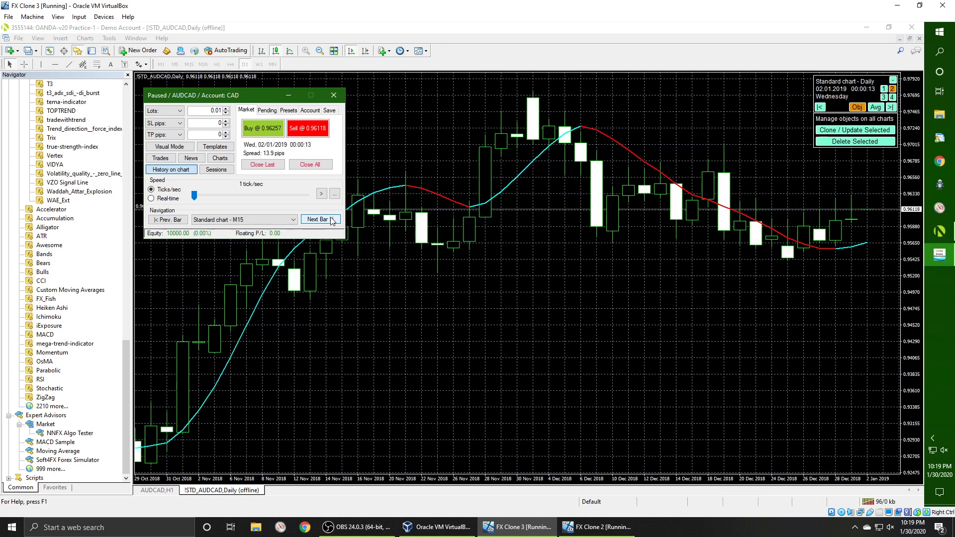
{"action": "left_click", "coordinate": [332, 220]}
{"action": "left_click", "coordinate": [332, 220]}
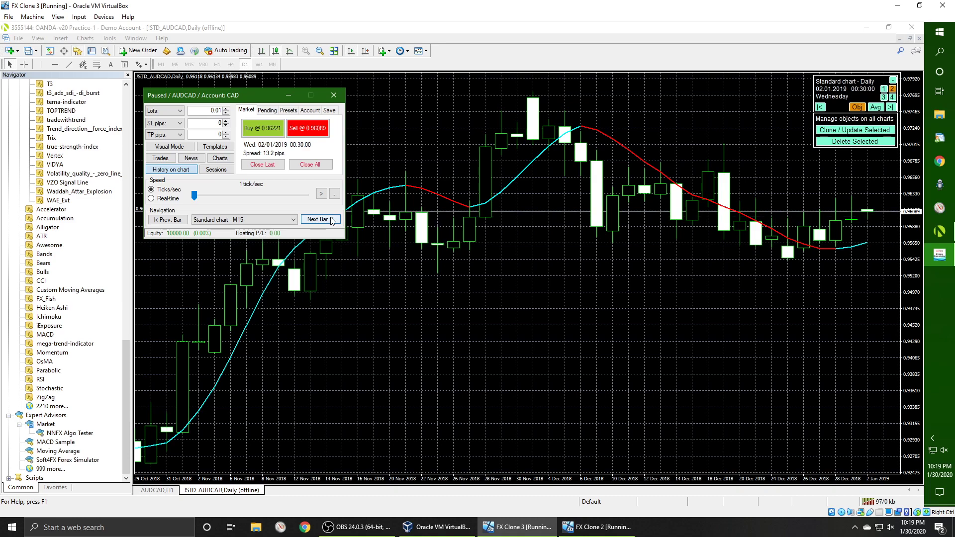
{"action": "left_click", "coordinate": [333, 220]}
{"action": "left_click", "coordinate": [332, 220]}
{"action": "left_click", "coordinate": [332, 220]}
{"action": "left_click", "coordinate": [332, 220]}
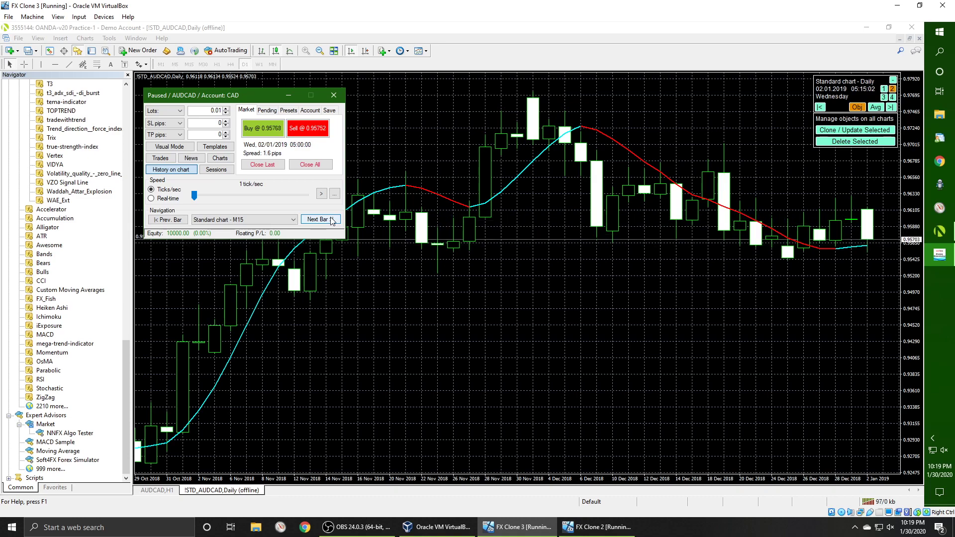
{"action": "left_click", "coordinate": [332, 219]}
{"action": "left_click", "coordinate": [332, 220]}
{"action": "left_click", "coordinate": [332, 220]}
{"action": "left_click", "coordinate": [333, 219]}
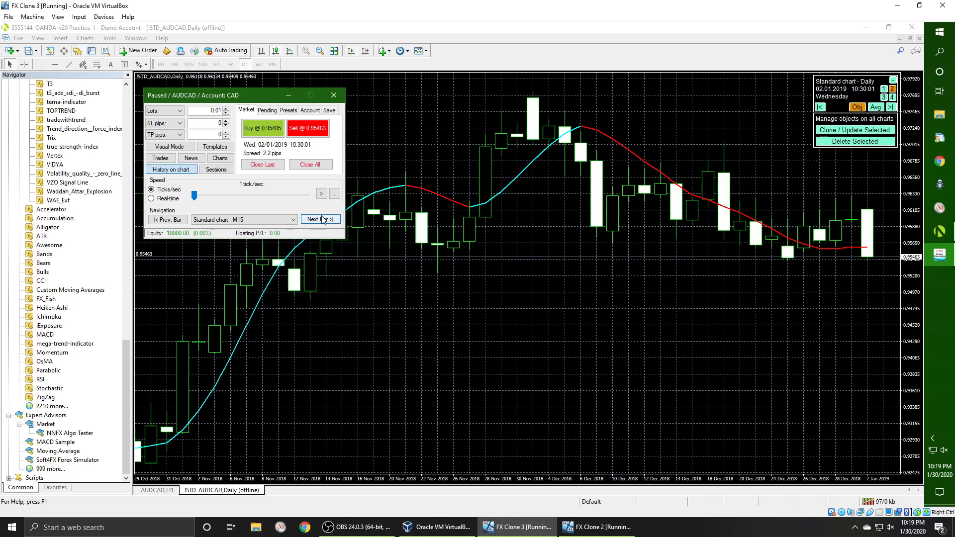
Step: Toggle the replay between 09:00 and 09:15 on 2 January to watch the line repaint
{"action": "left_click", "coordinate": [158, 223]}
{"action": "left_click", "coordinate": [158, 223]}
{"action": "left_click", "coordinate": [158, 223]}
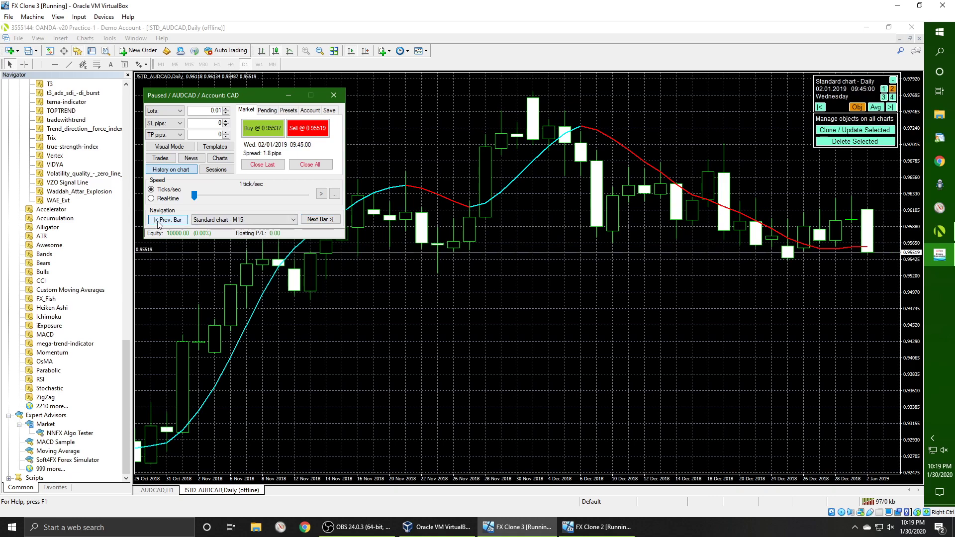
{"action": "left_click", "coordinate": [158, 223]}
{"action": "left_click", "coordinate": [158, 223]}
{"action": "left_click", "coordinate": [158, 223]}
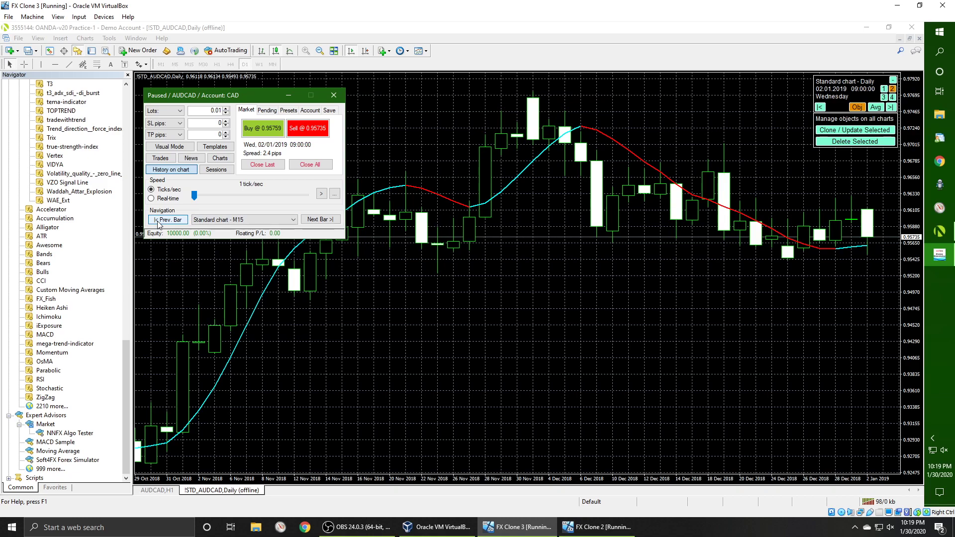
{"action": "left_click", "coordinate": [310, 221]}
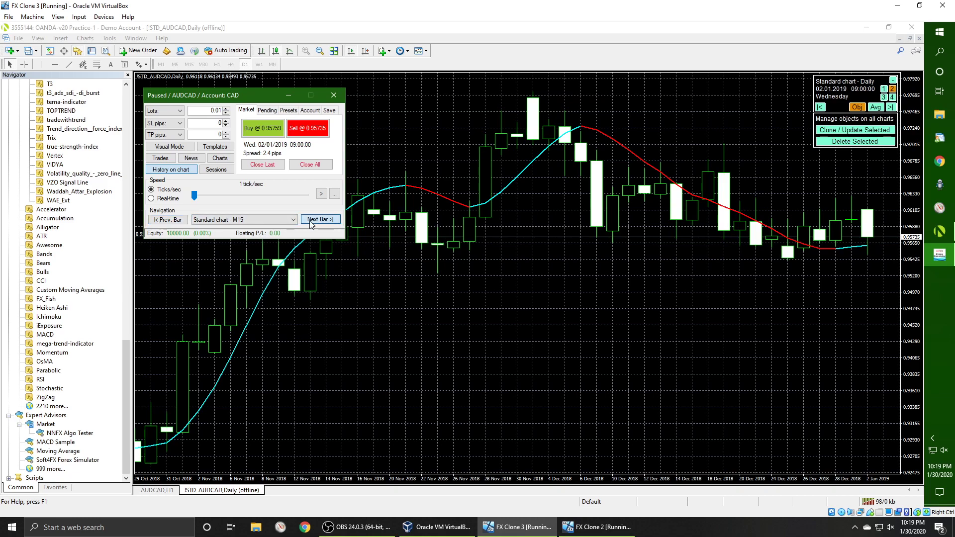
{"action": "left_click", "coordinate": [179, 223]}
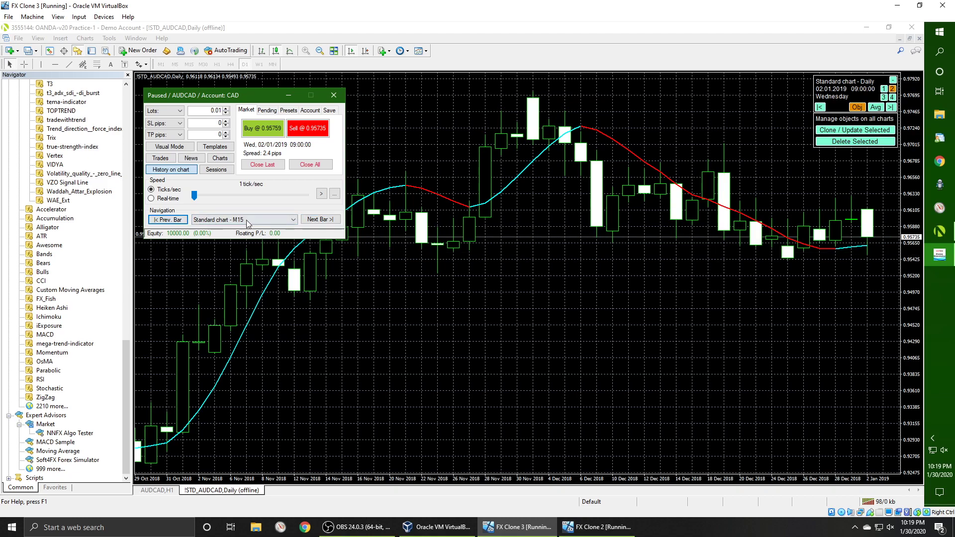
{"action": "left_click", "coordinate": [324, 220]}
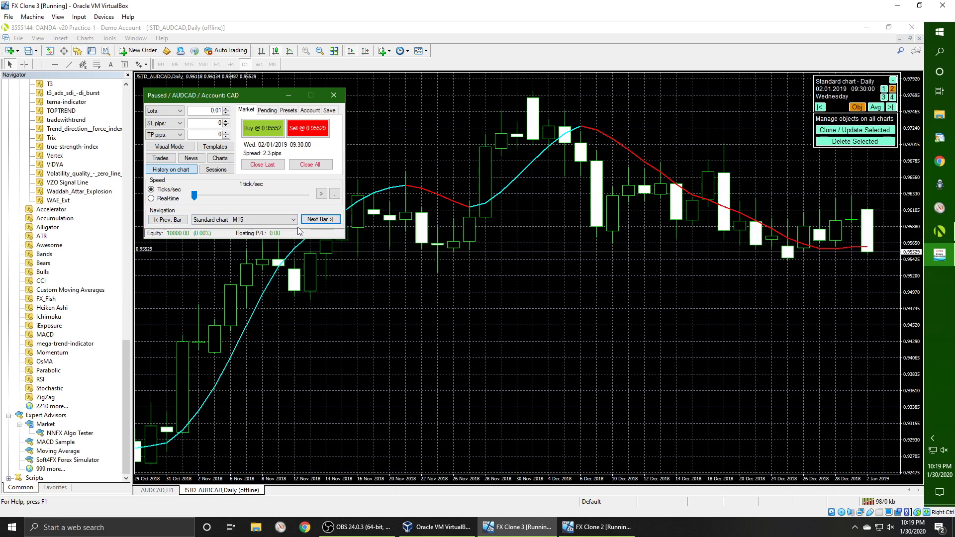
Step: Advance bar by bar with the Right key into 3 January 2019, reaching 07:45
{"action": "key", "text": "Right"}
{"action": "key", "text": "Right"}
{"action": "key", "text": "Right"}
{"action": "key", "text": "Right"}
{"action": "key", "text": "Right"}
{"action": "key", "text": "Right"}
{"action": "key", "text": "Right"}
{"action": "key", "text": "Right"}
{"action": "key", "text": "Right"}
{"action": "key", "text": "Right"}
{"action": "key", "text": "Right"}
{"action": "key", "text": "Right"}
{"action": "key", "text": "Right"}
{"action": "key", "text": "Right"}
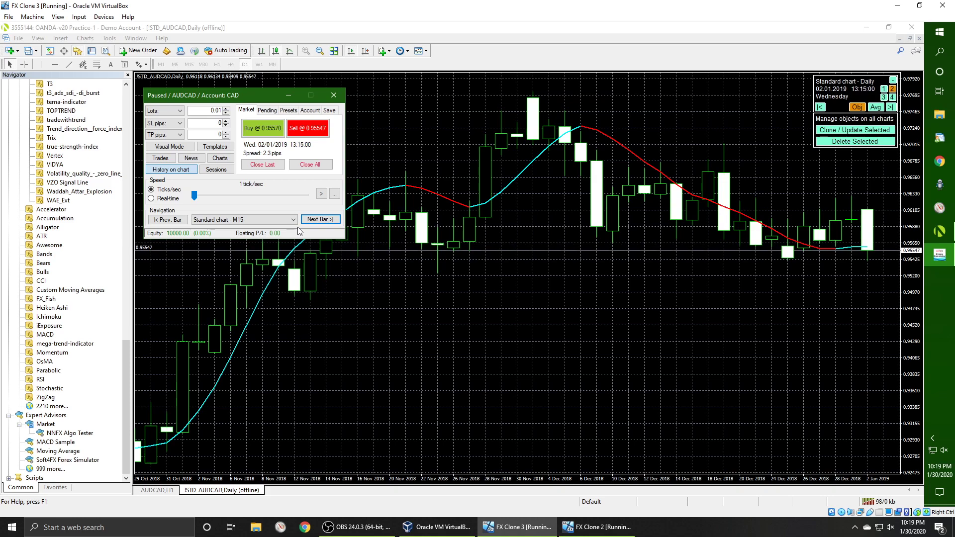
{"action": "key", "text": "Right"}
{"action": "key", "text": "Right"}
{"action": "key", "text": "Right"}
{"action": "key", "text": "Right"}
{"action": "key", "text": "Right"}
{"action": "key", "text": "Right"}
{"action": "key", "text": "Right"}
{"action": "key", "text": "Right"}
{"action": "key", "text": "Right"}
{"action": "key", "text": "Right"}
{"action": "key", "text": "Right"}
{"action": "key", "text": "Right"}
{"action": "key", "text": "Right"}
{"action": "key", "text": "Right"}
{"action": "key", "text": "Right"}
{"action": "key", "text": "Right"}
{"action": "key", "text": "Right"}
{"action": "key", "text": "Right"}
{"action": "key", "text": "Right"}
{"action": "key", "text": "Right"}
{"action": "key", "text": "Right"}
{"action": "key", "text": "Right"}
{"action": "key", "text": "Right"}
{"action": "key", "text": "Right"}
{"action": "key", "text": "Right"}
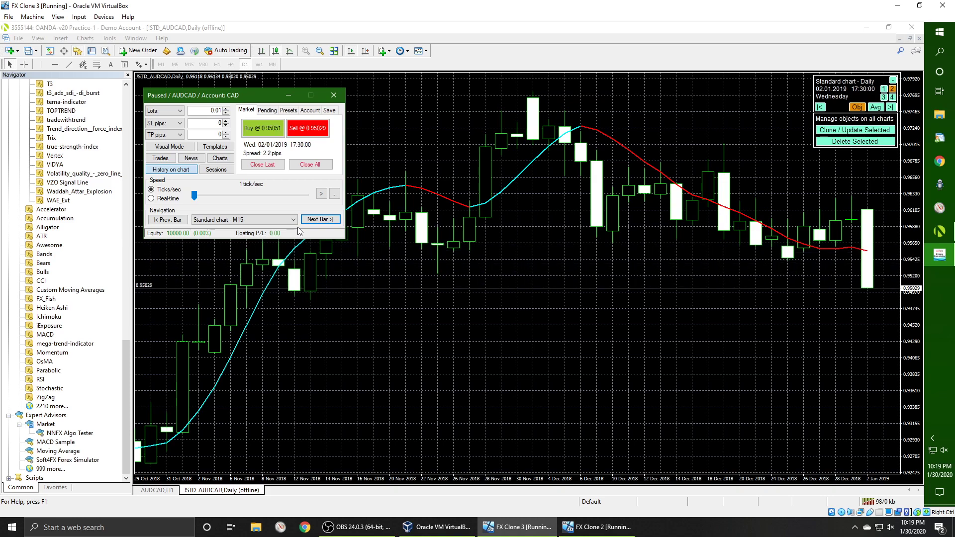
{"action": "key", "text": "Right"}
{"action": "key", "text": "Right"}
{"action": "key", "text": "Right"}
{"action": "key", "text": "Right"}
{"action": "key", "text": "Right"}
{"action": "key", "text": "Right"}
{"action": "key", "text": "Right"}
{"action": "key", "text": "Right"}
{"action": "key", "text": "Right"}
{"action": "key", "text": "Right"}
{"action": "key", "text": "Right"}
{"action": "key", "text": "Right"}
{"action": "key", "text": "Right"}
{"action": "key", "text": "Right"}
{"action": "key", "text": "Right"}
{"action": "key", "text": "Right"}
{"action": "key", "text": "Right"}
{"action": "key", "text": "Right"}
{"action": "key", "text": "Right"}
{"action": "key", "text": "Right"}
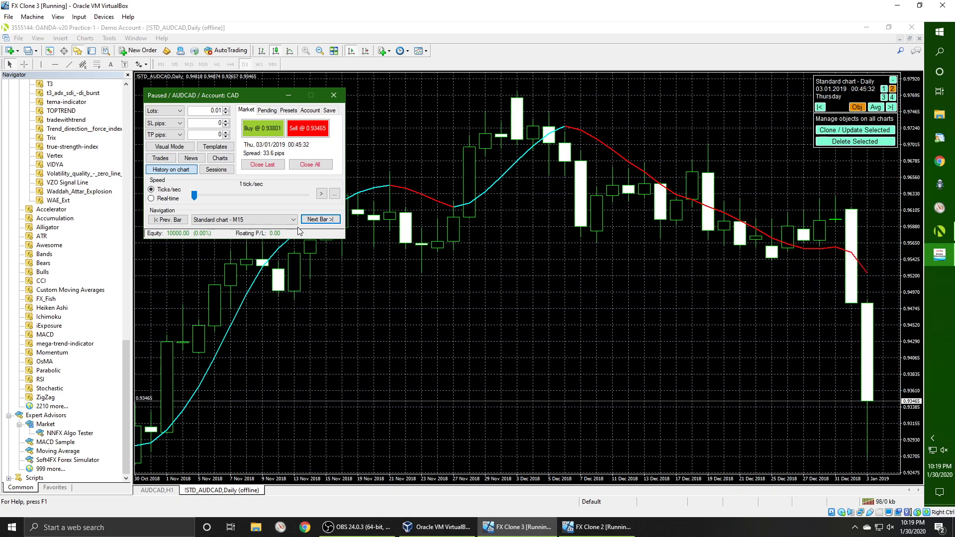
{"action": "key", "text": "Right"}
{"action": "key", "text": "Right"}
{"action": "key", "text": "Right"}
{"action": "key", "text": "Right"}
{"action": "key", "text": "Right"}
{"action": "key", "text": "Right"}
{"action": "key", "text": "Right"}
{"action": "key", "text": "Right"}
{"action": "key", "text": "Right"}
{"action": "key", "text": "Right"}
{"action": "key", "text": "Right"}
{"action": "key", "text": "Right"}
{"action": "key", "text": "Right"}
{"action": "key", "text": "Right"}
{"action": "key", "text": "Right"}
{"action": "key", "text": "Right"}
{"action": "key", "text": "Right"}
{"action": "key", "text": "Right"}
{"action": "key", "text": "Right"}
{"action": "key", "text": "Right"}
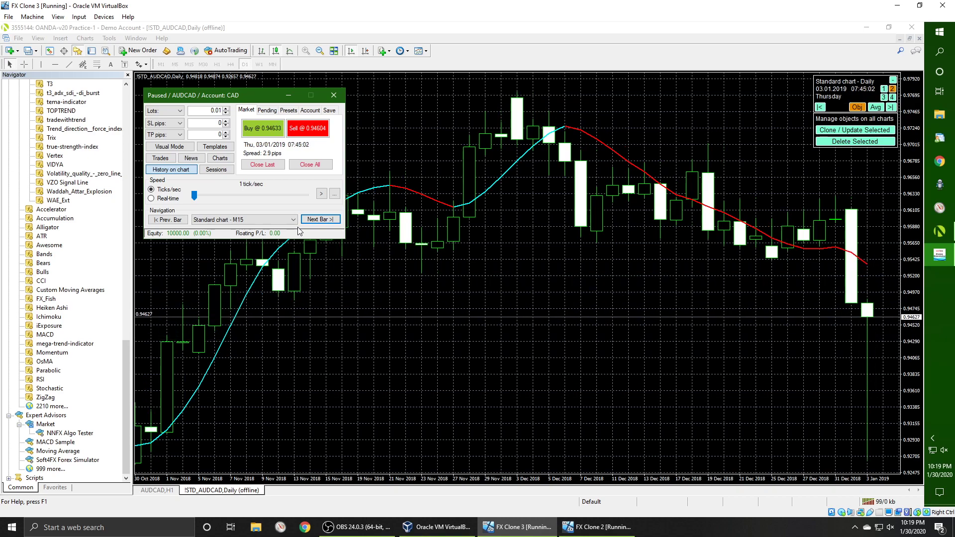
{"action": "key", "text": "Right"}
{"action": "key", "text": "Right"}
{"action": "key", "text": "Right"}
{"action": "key", "text": "Right"}
{"action": "key", "text": "Right"}
{"action": "key", "text": "Right"}
{"action": "key", "text": "Right"}
{"action": "key", "text": "Right"}
{"action": "key", "text": "Right"}
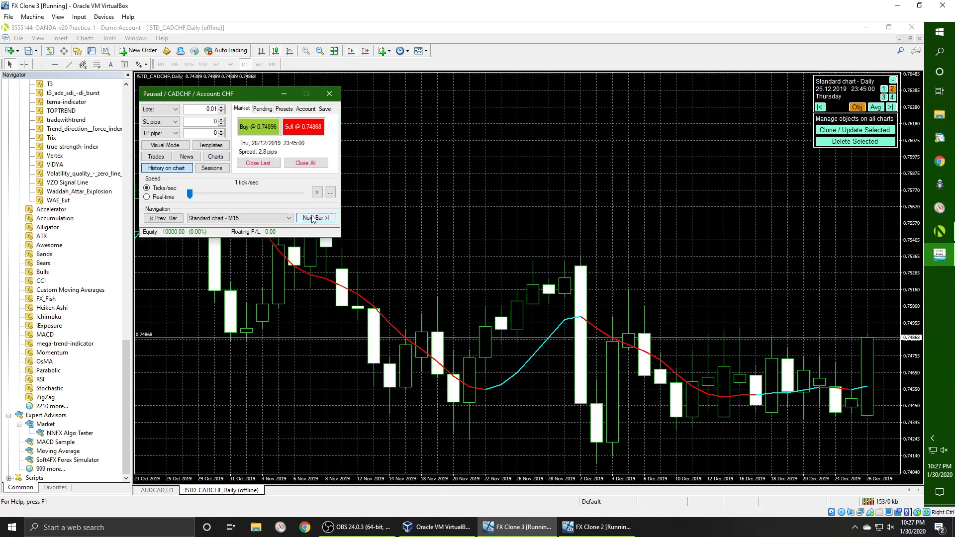
Step: Advance the CADCHF daily replay from 26 December through Monday 30 December to 31/12/2019
{"action": "left_click", "coordinate": [313, 218]}
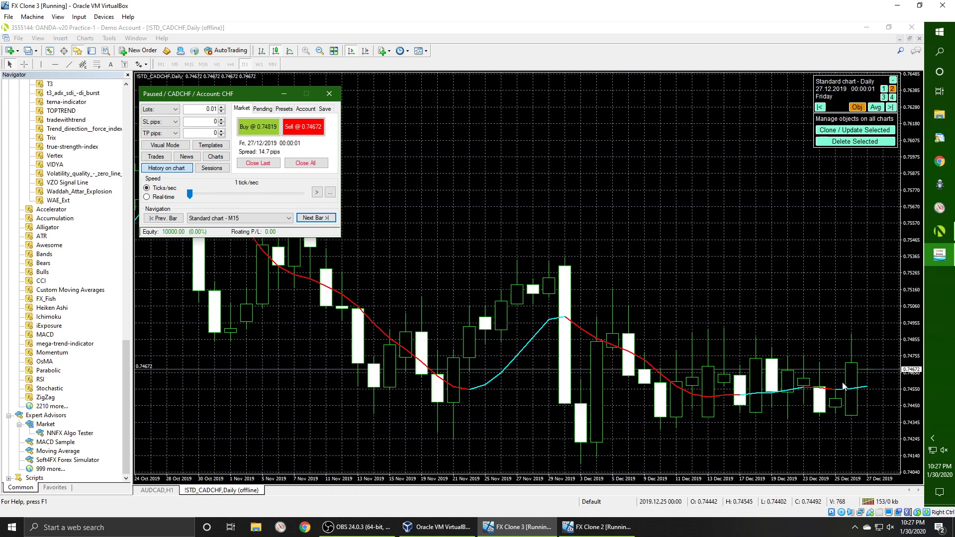
{"action": "left_click", "coordinate": [321, 218]}
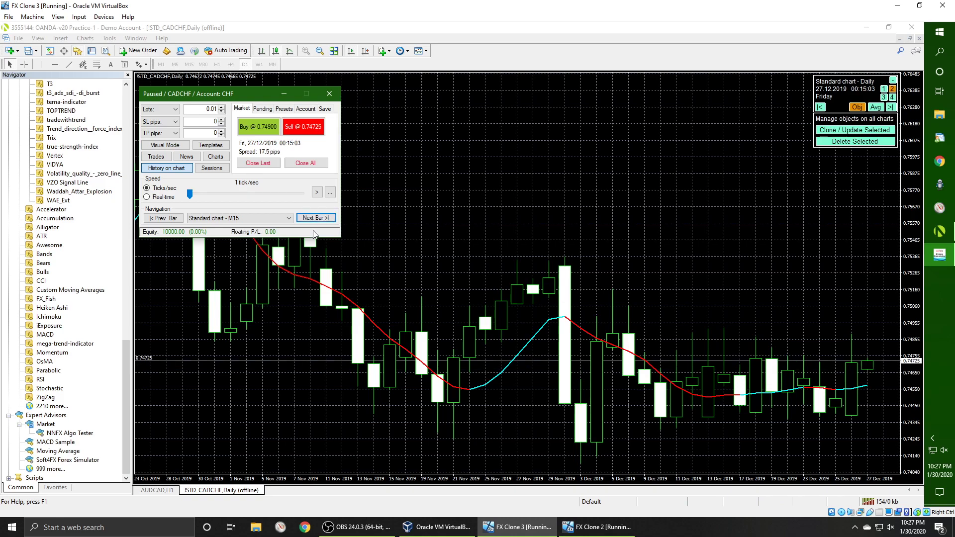
{"action": "key", "text": "F12"}
{"action": "key", "text": "F12"}
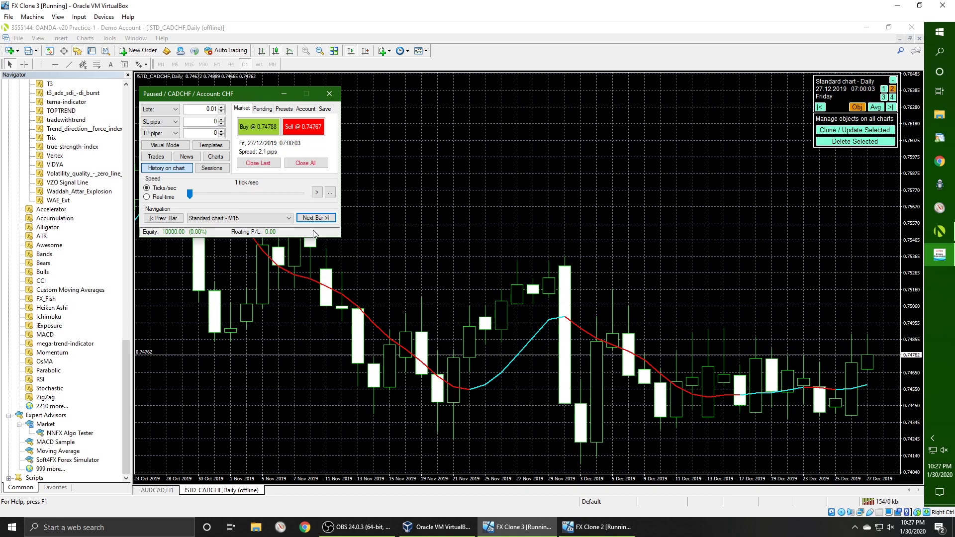
{"action": "key", "text": "F12"}
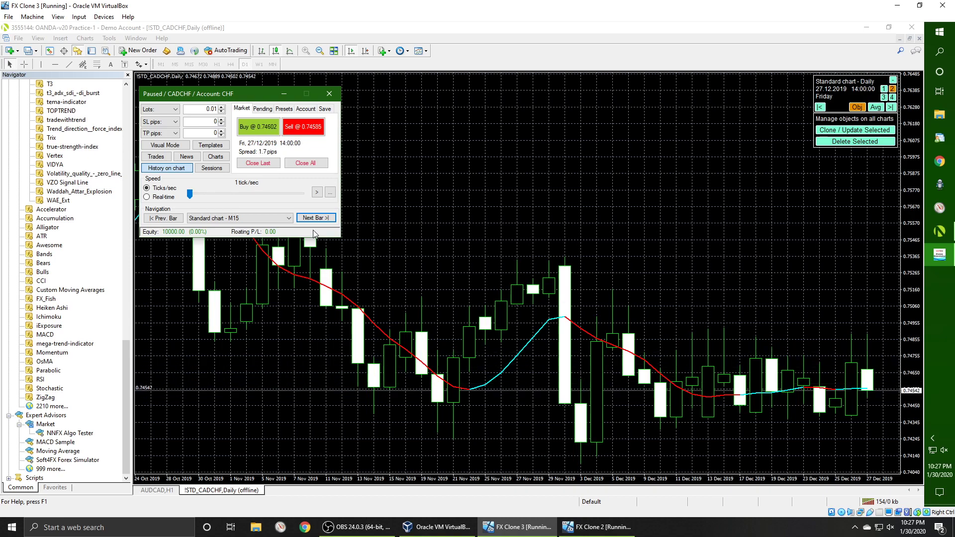
{"action": "key", "text": "F12"}
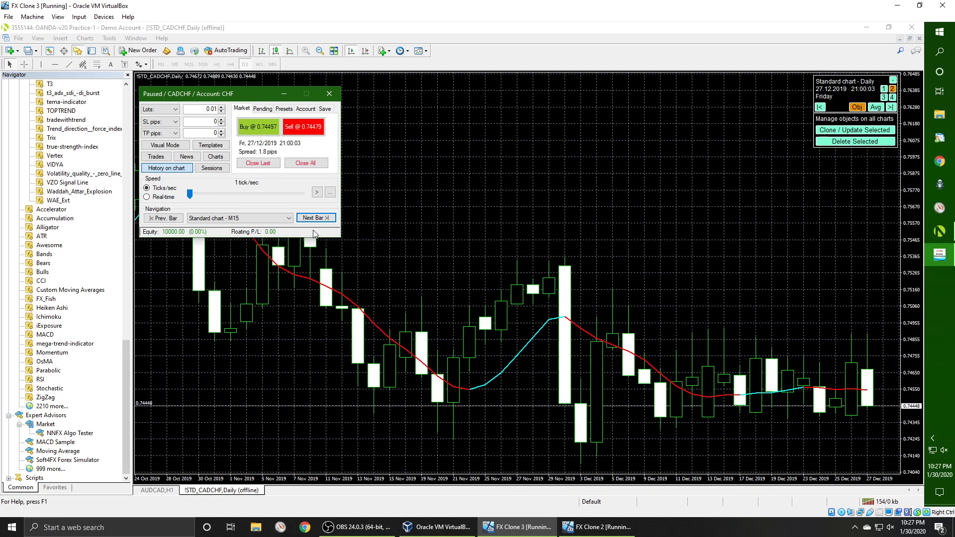
{"action": "key", "text": "F12"}
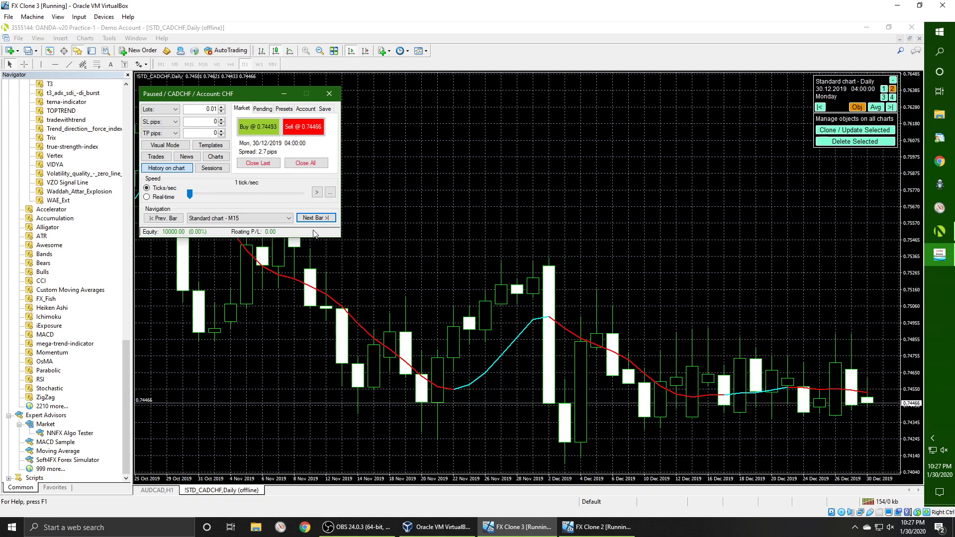
{"action": "key", "text": "F12"}
{"action": "key", "text": "F12"}
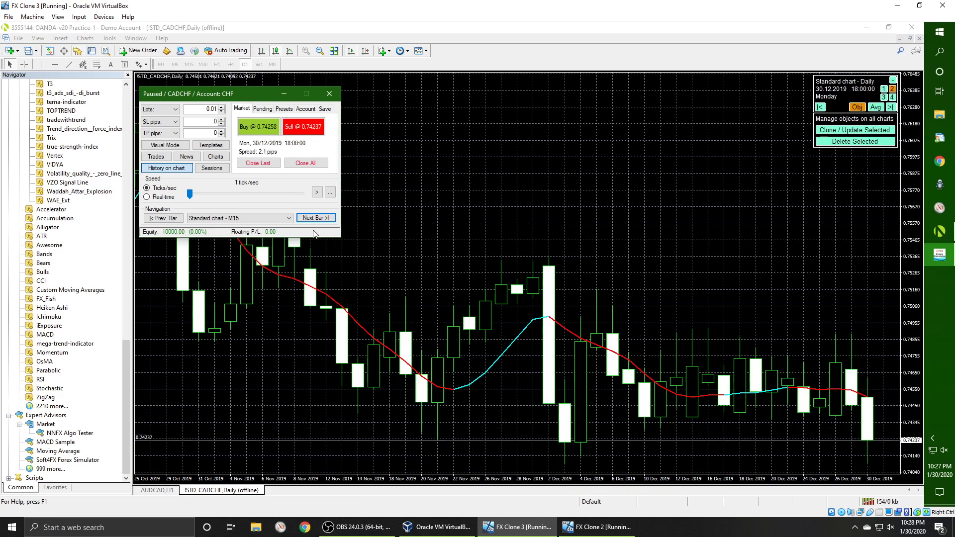
{"action": "key", "text": "F12"}
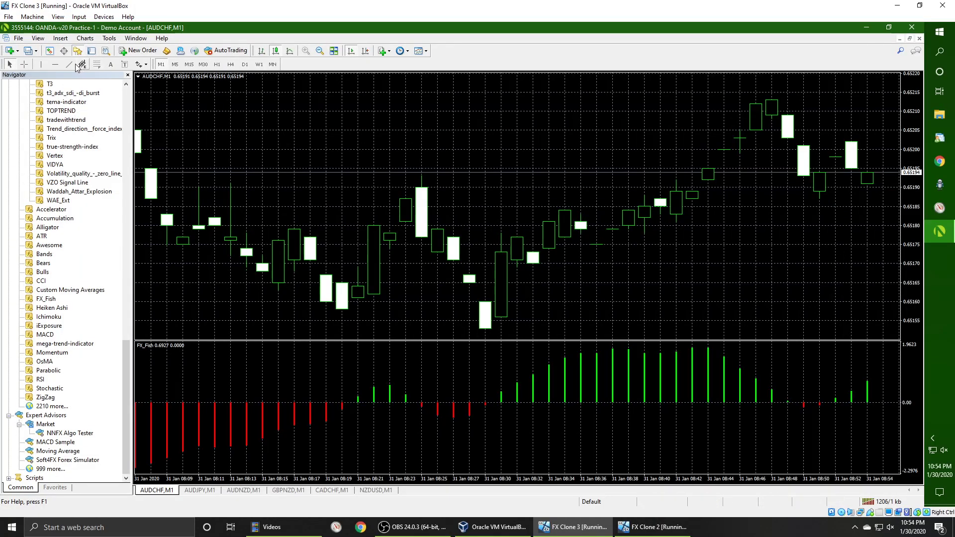
Step: Place red vertical lines on the 08:52 and 08:53 bars of the AUDCHF M1 chart
{"action": "left_click", "coordinate": [41, 64]}
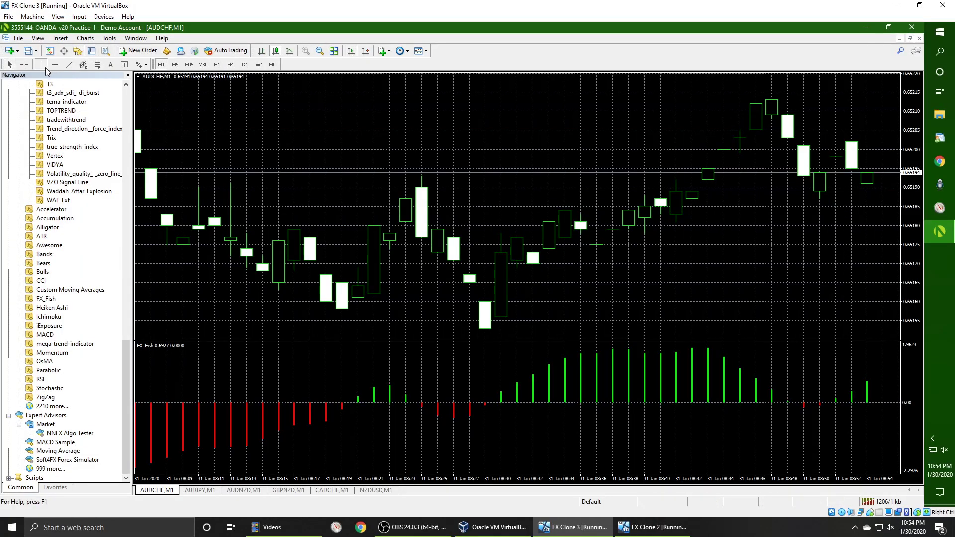
{"action": "left_click", "coordinate": [836, 226]}
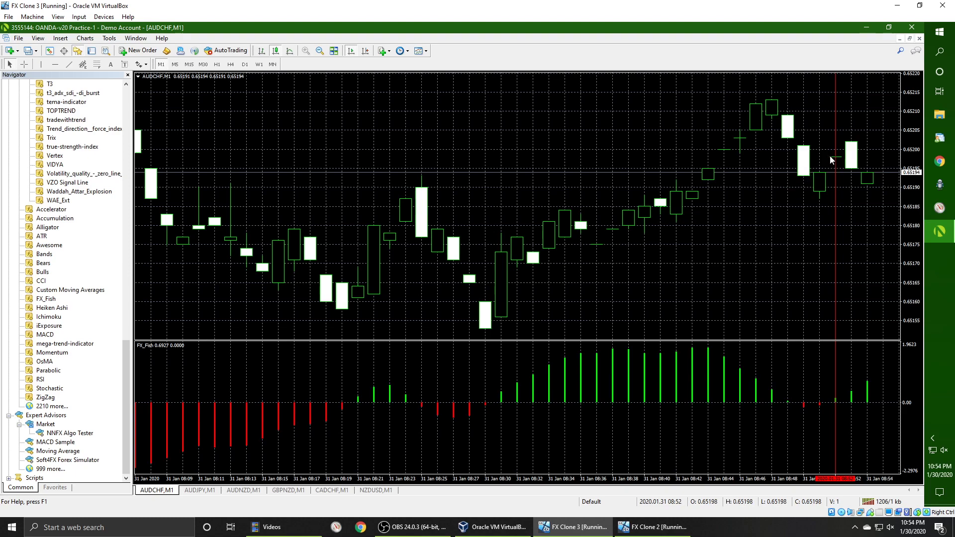
{"action": "mouse_move", "coordinate": [830, 157]}
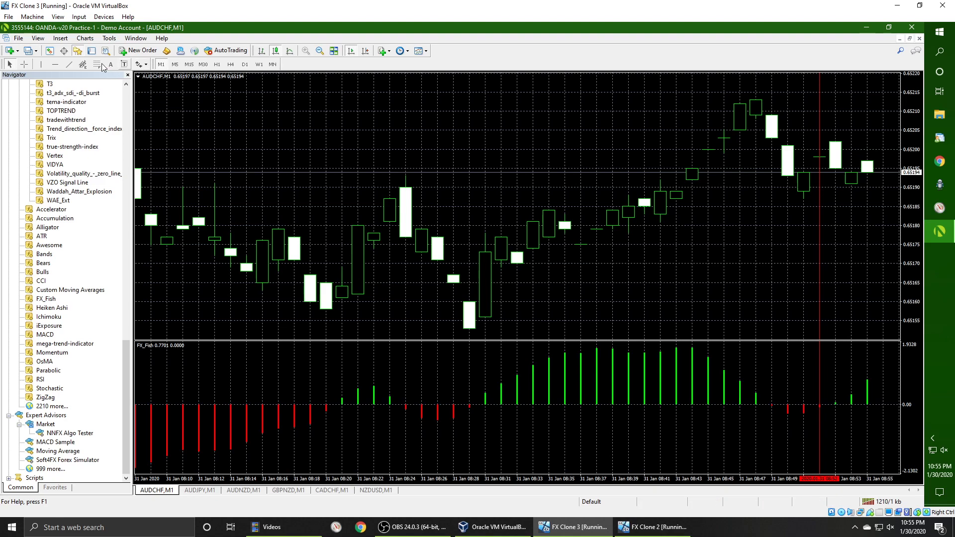
{"action": "left_click", "coordinate": [41, 65]}
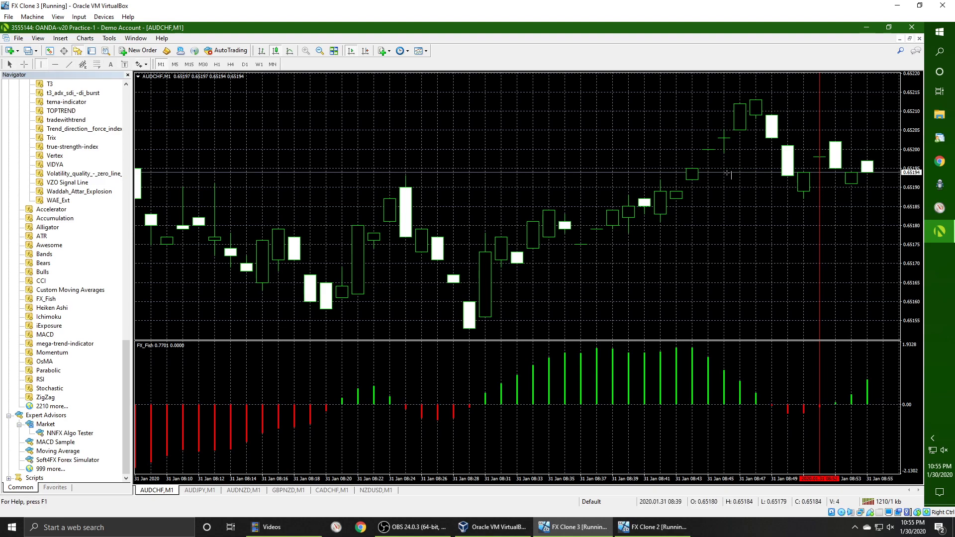
{"action": "left_click", "coordinate": [839, 151]}
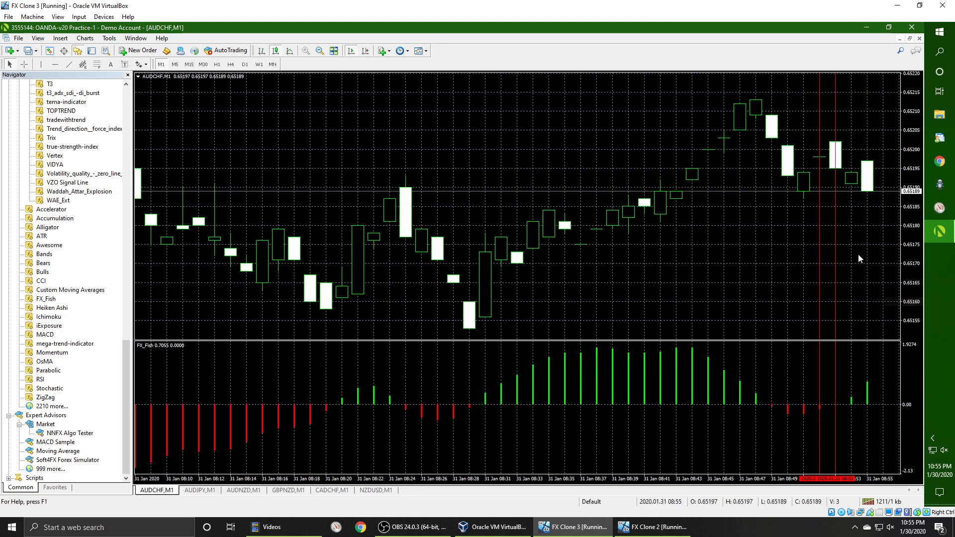
{"action": "right_click", "coordinate": [818, 211]}
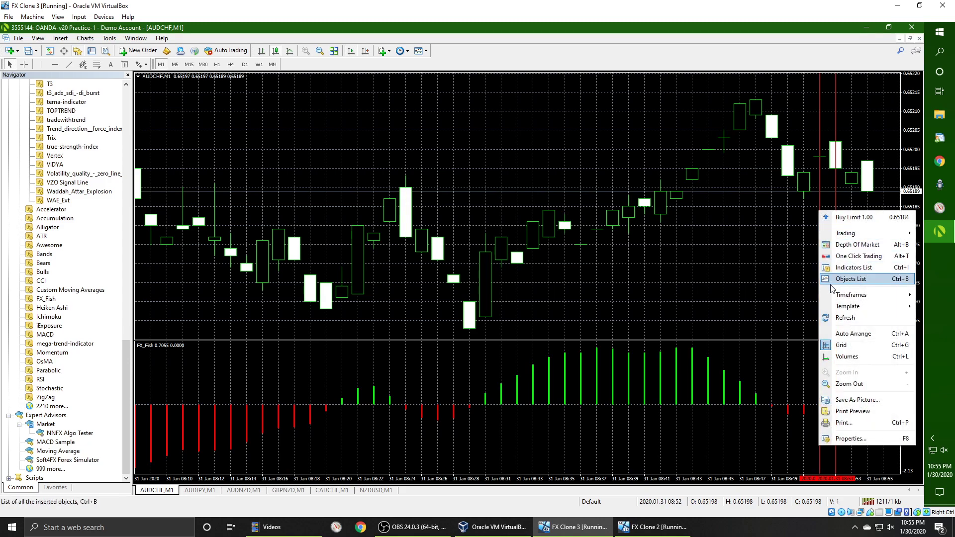